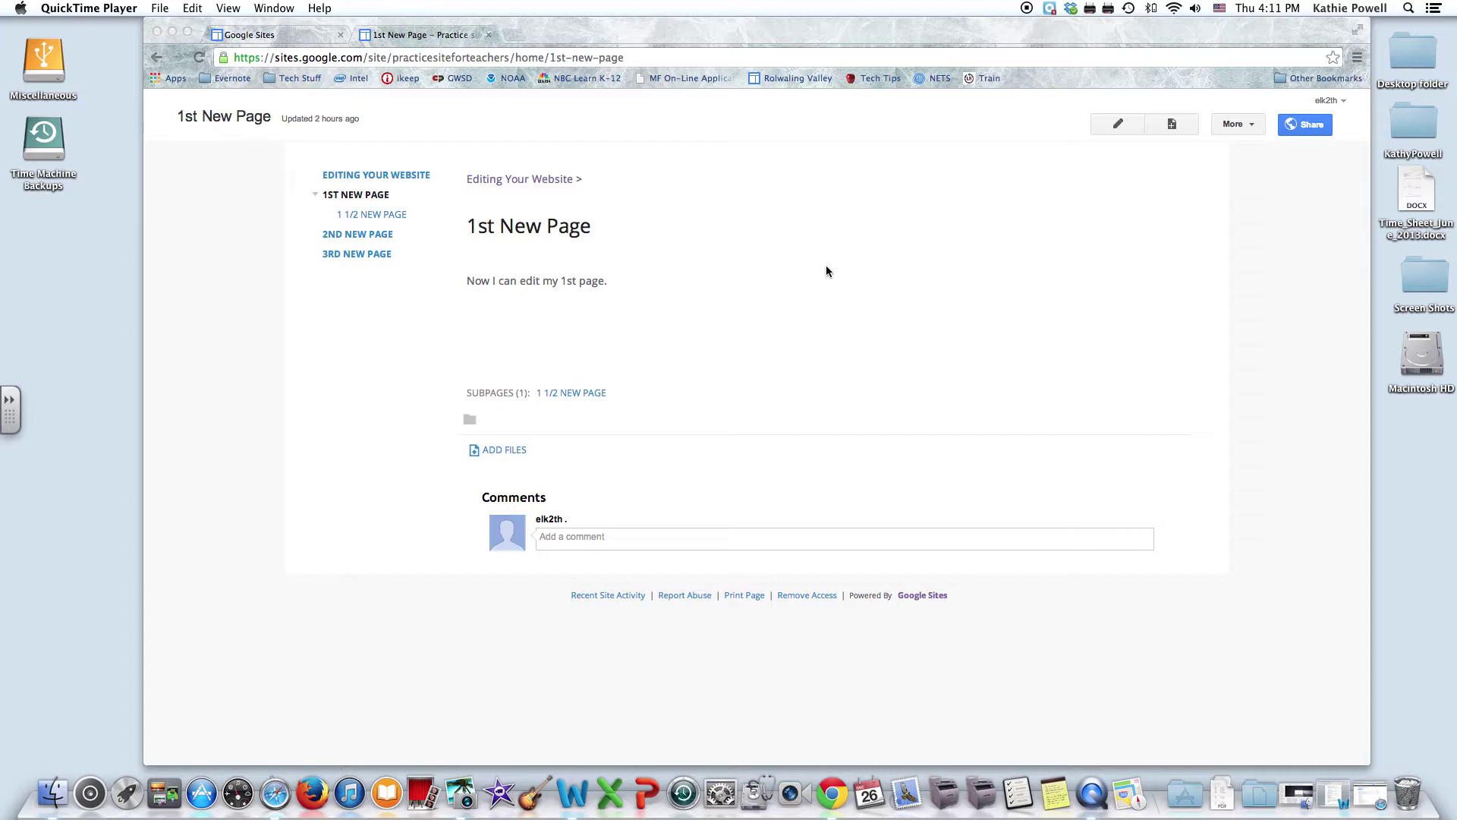
Open the 3rd New Page, enter 'Test Page' in its body, and save
{"action": "left_click", "coordinate": [364, 254]}
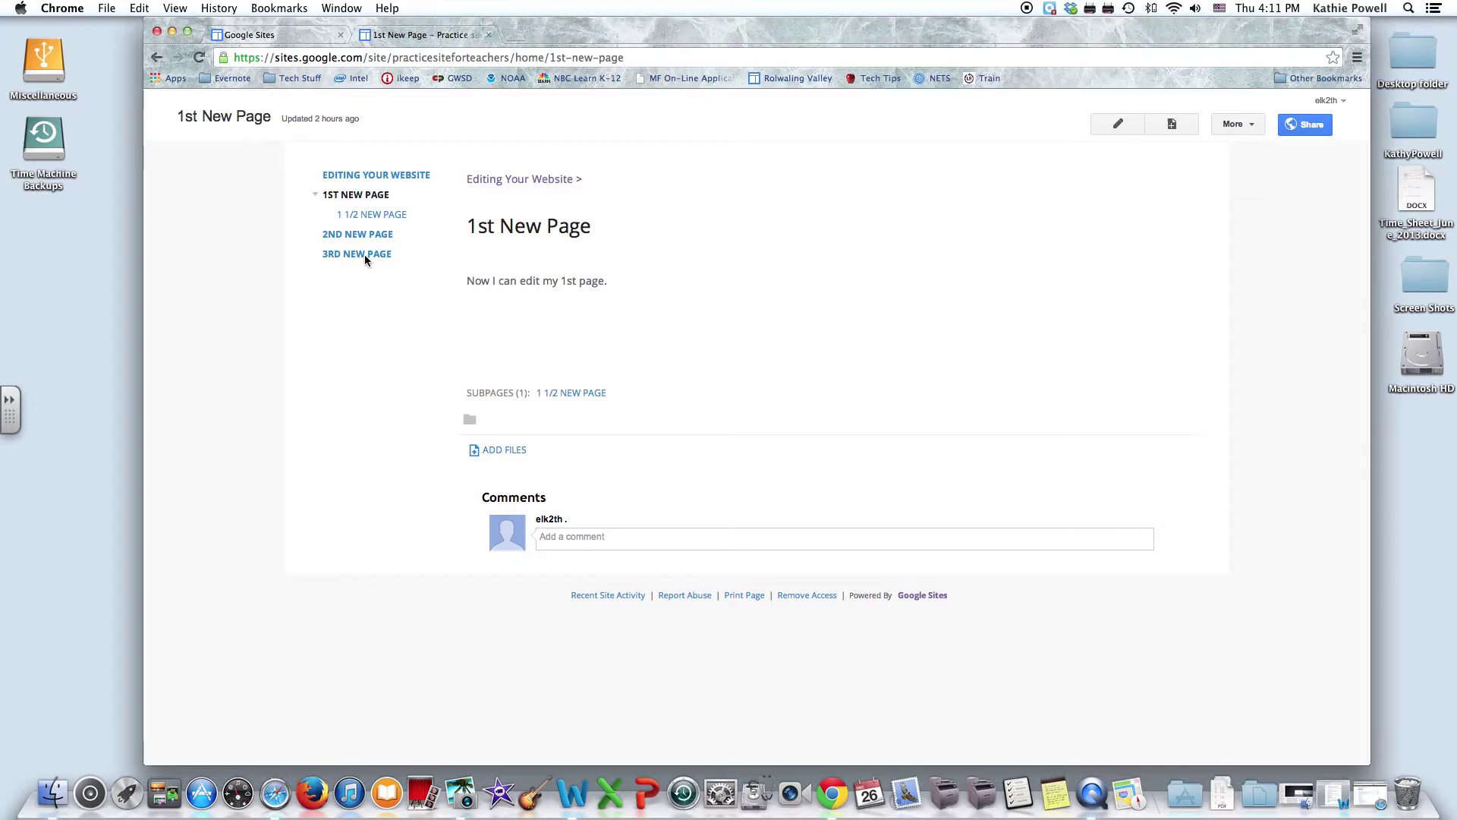
{"action": "left_click", "coordinate": [365, 253]}
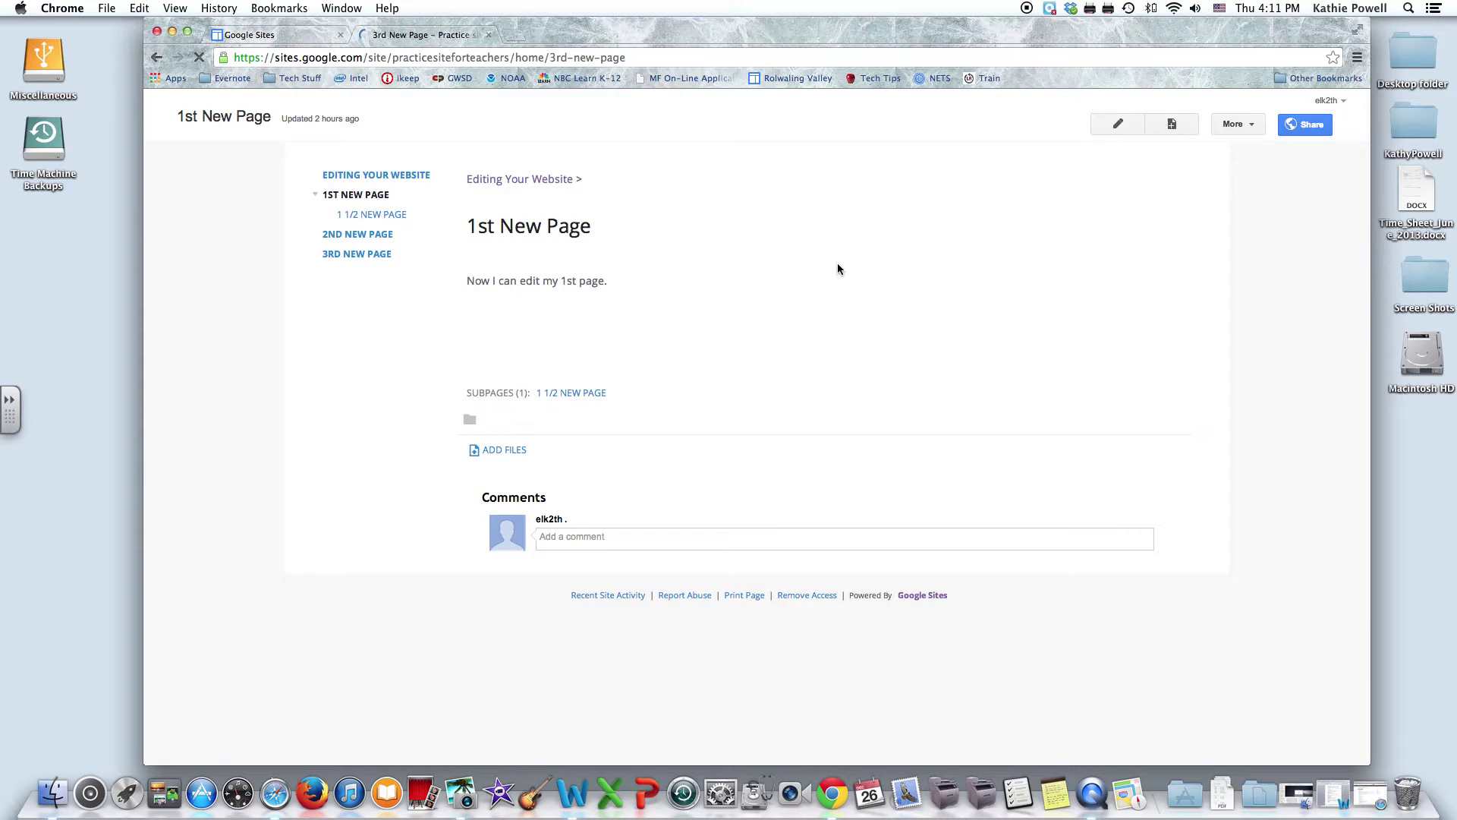
{"action": "left_click", "coordinate": [1119, 129]}
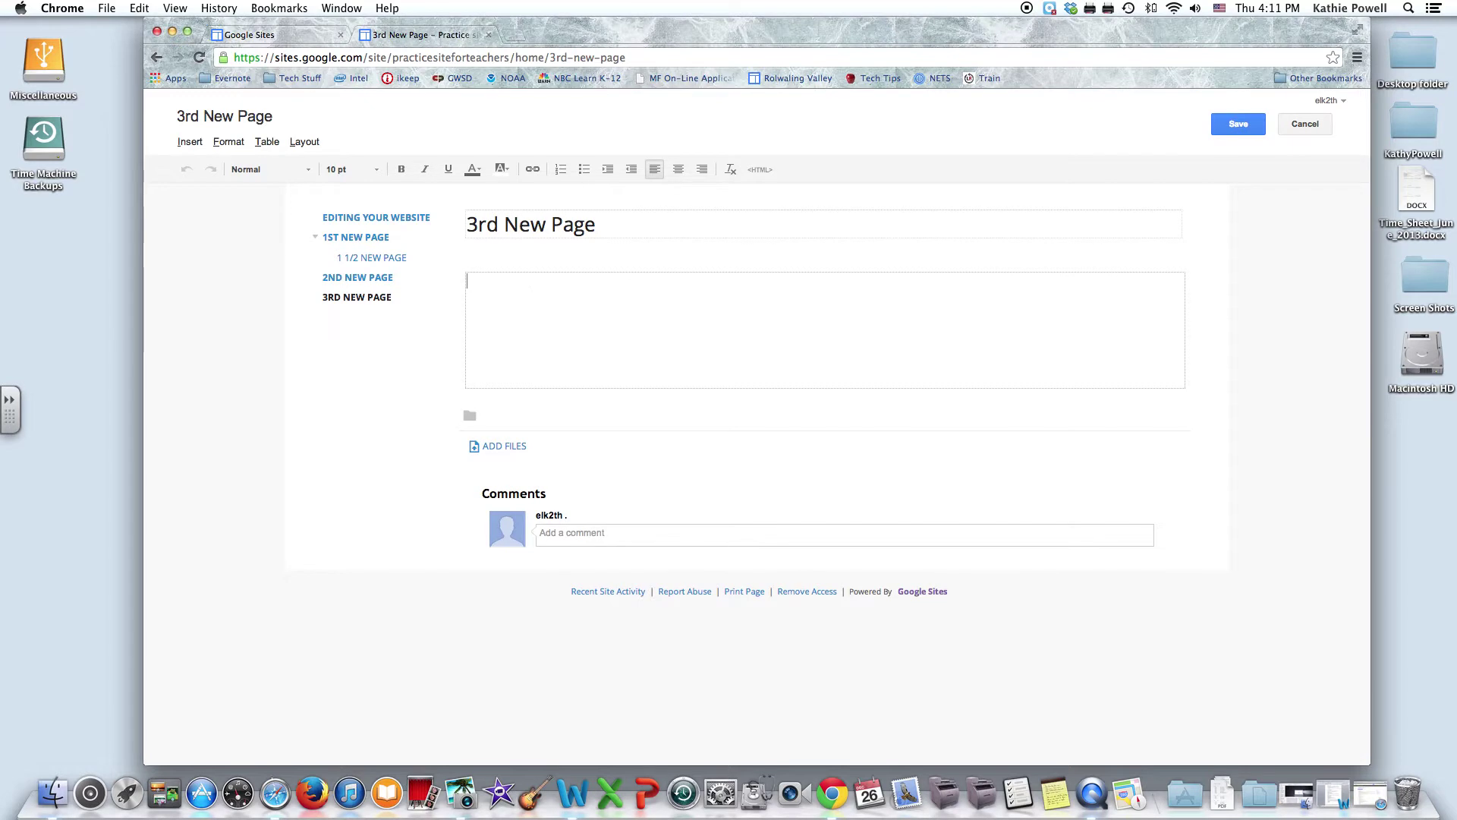
{"action": "type", "text": "Test Page"}
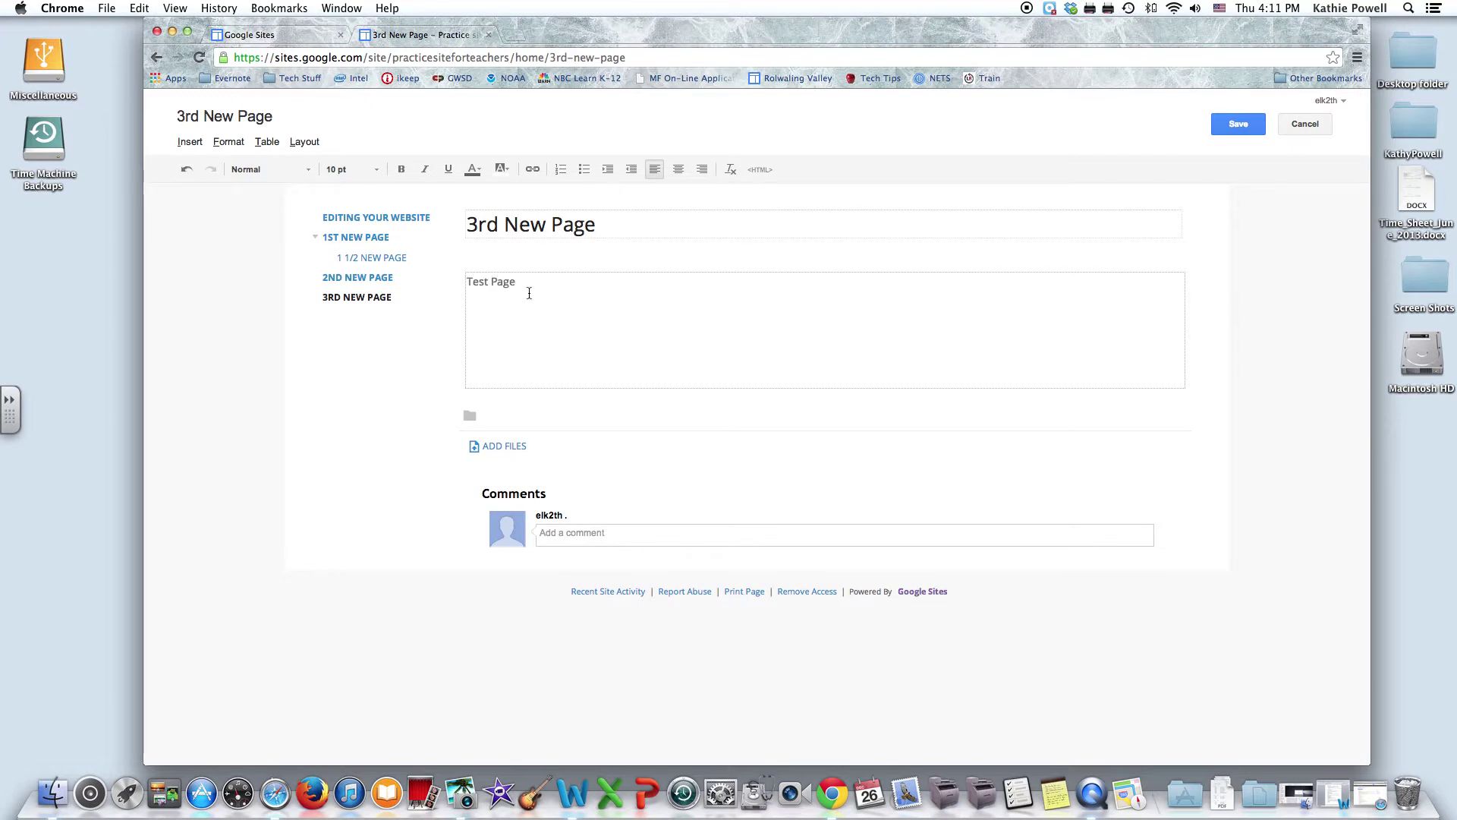
{"action": "left_click", "coordinate": [1244, 130]}
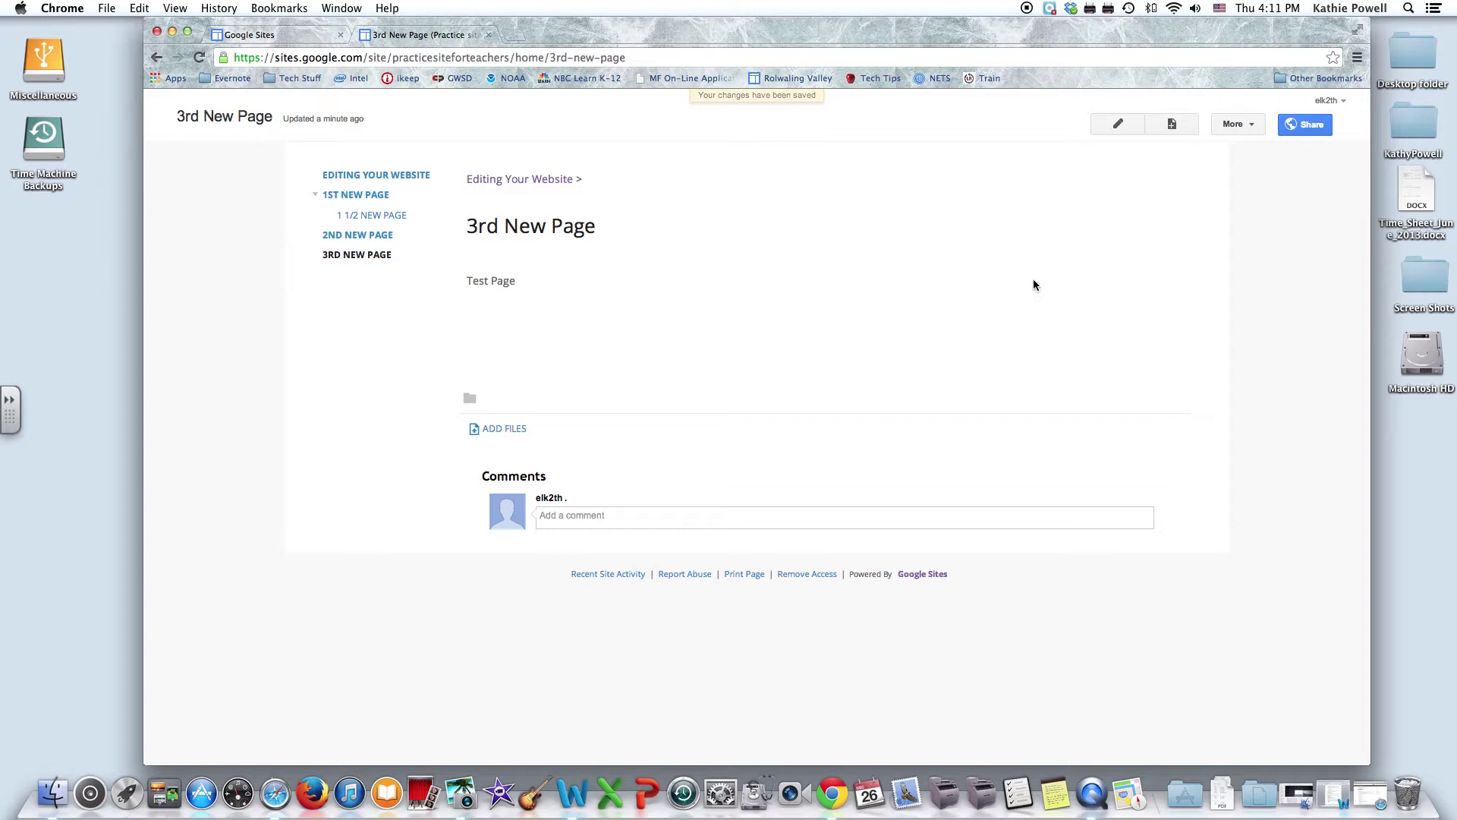
Open the More actions menu for the 3rd New Page
{"action": "left_click", "coordinate": [1252, 126]}
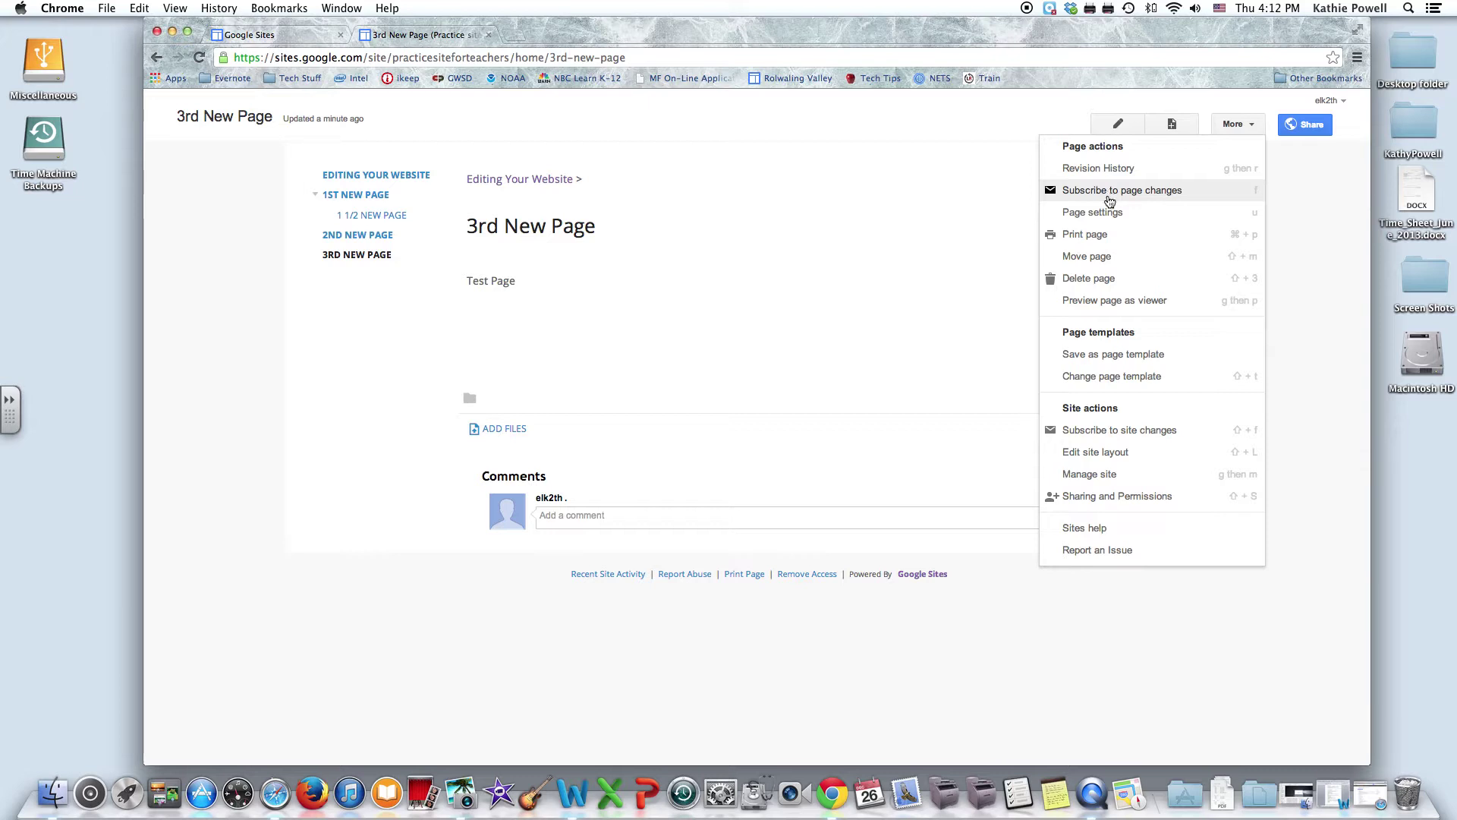
In Page settings, uncheck title, sub-page links, attachments and comments, then save
{"action": "left_click", "coordinate": [1103, 216]}
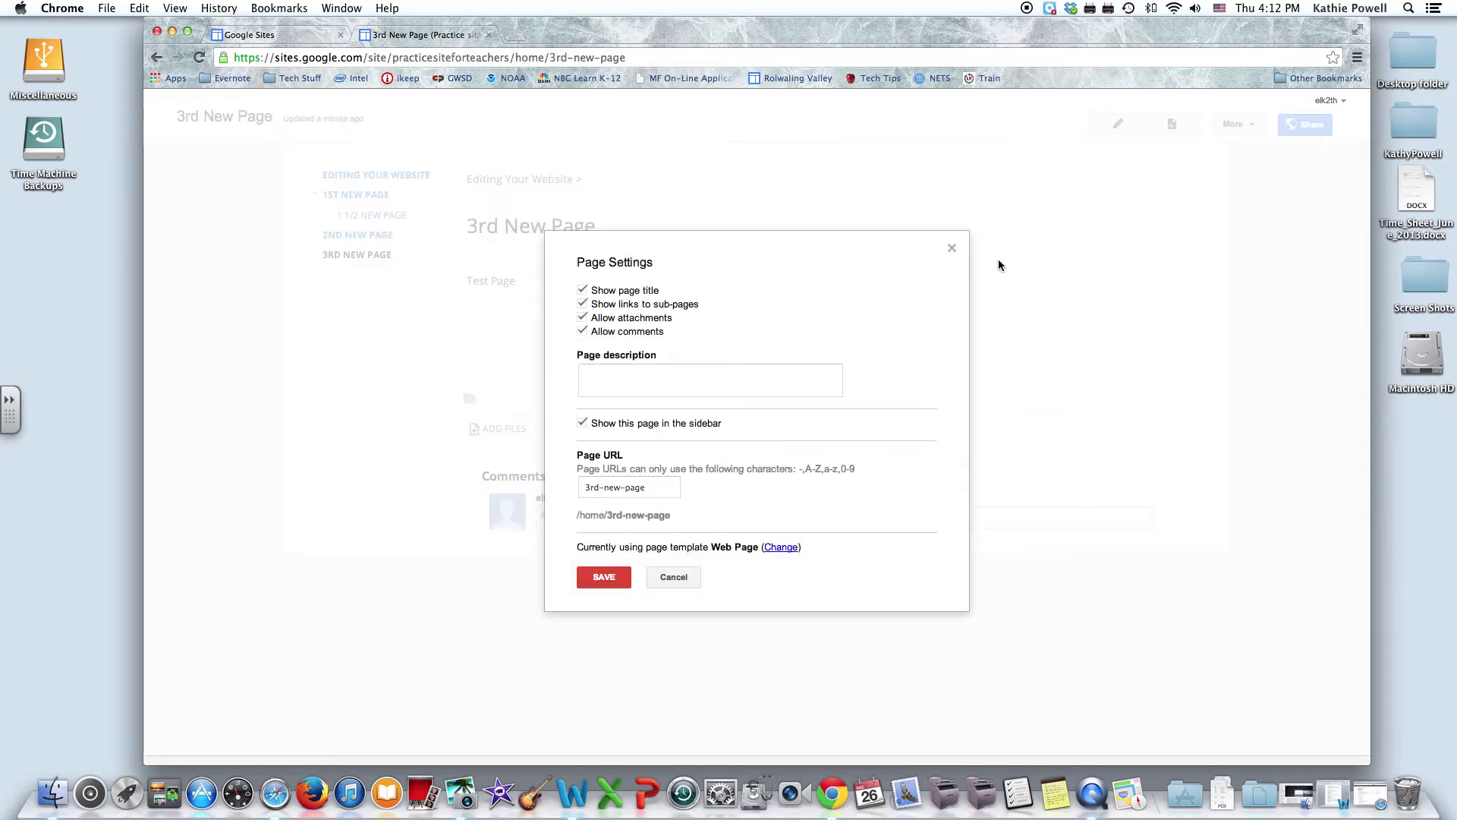
{"action": "left_click", "coordinate": [582, 290]}
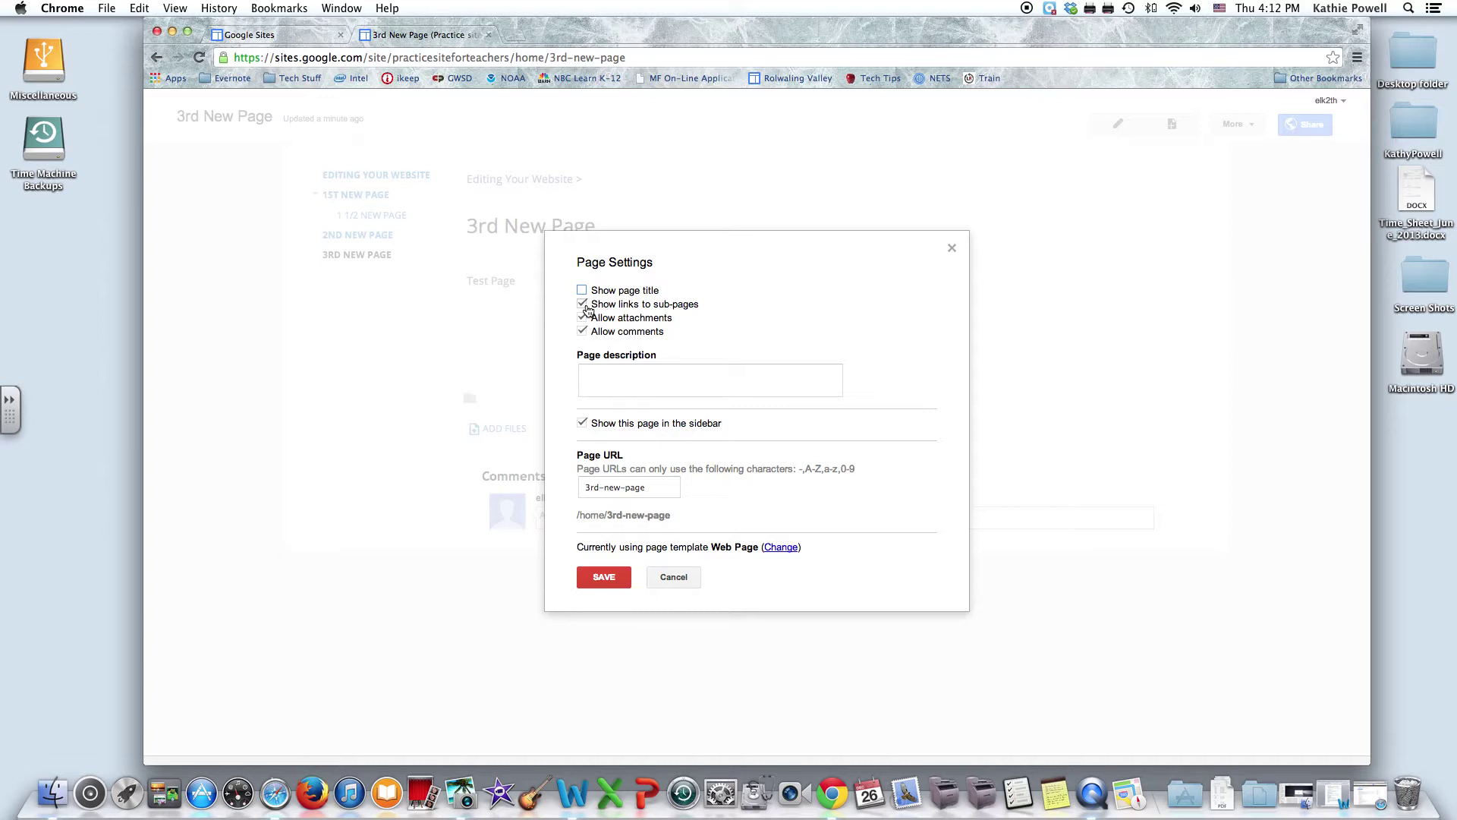
{"action": "left_click", "coordinate": [582, 305]}
{"action": "left_click", "coordinate": [582, 318]}
{"action": "left_click", "coordinate": [583, 332]}
{"action": "left_click", "coordinate": [604, 578]}
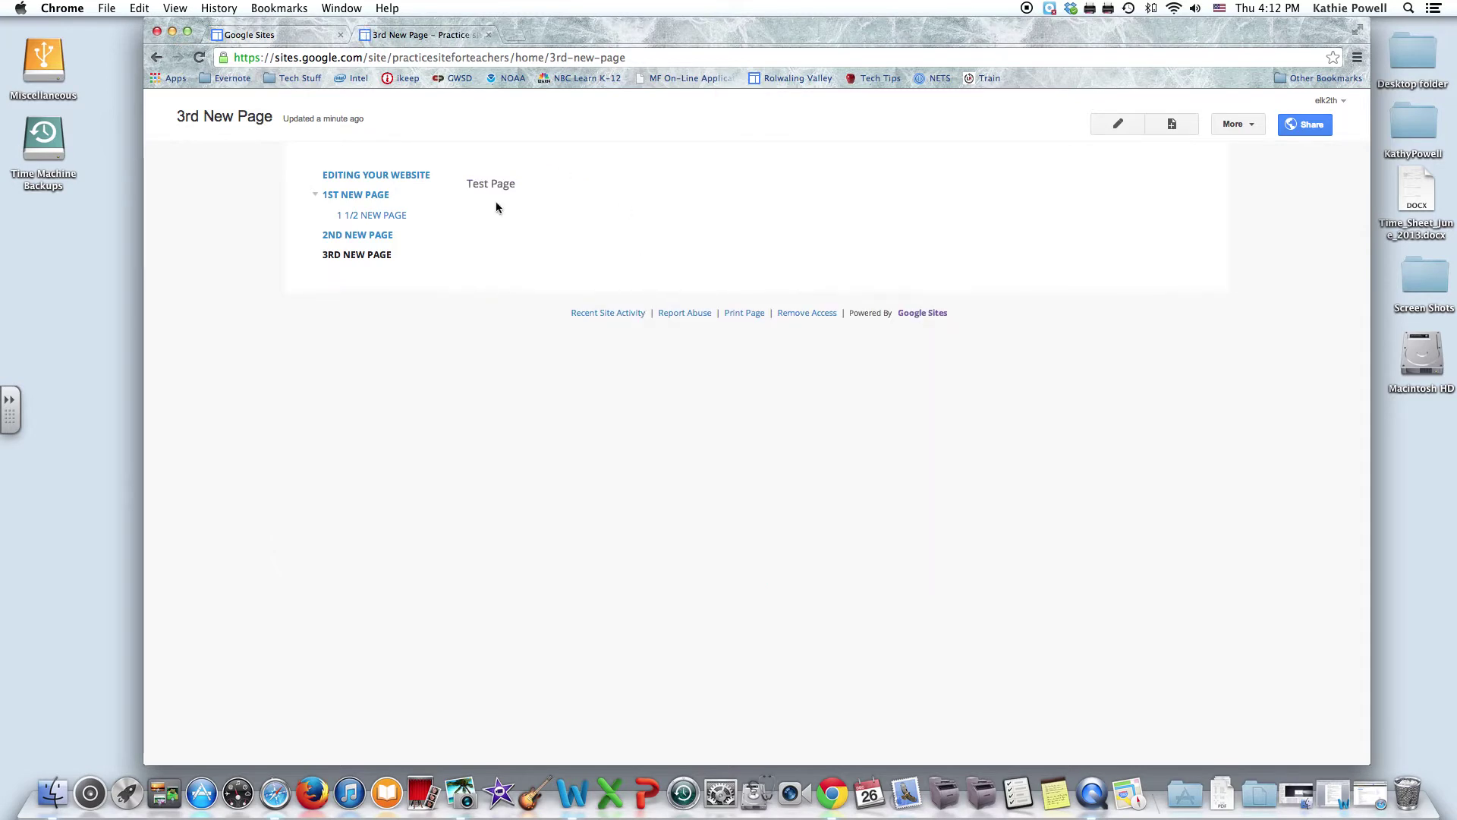
Delete the 3rd New Page through More > Delete page and confirm the deletion
{"action": "left_click", "coordinate": [1248, 128]}
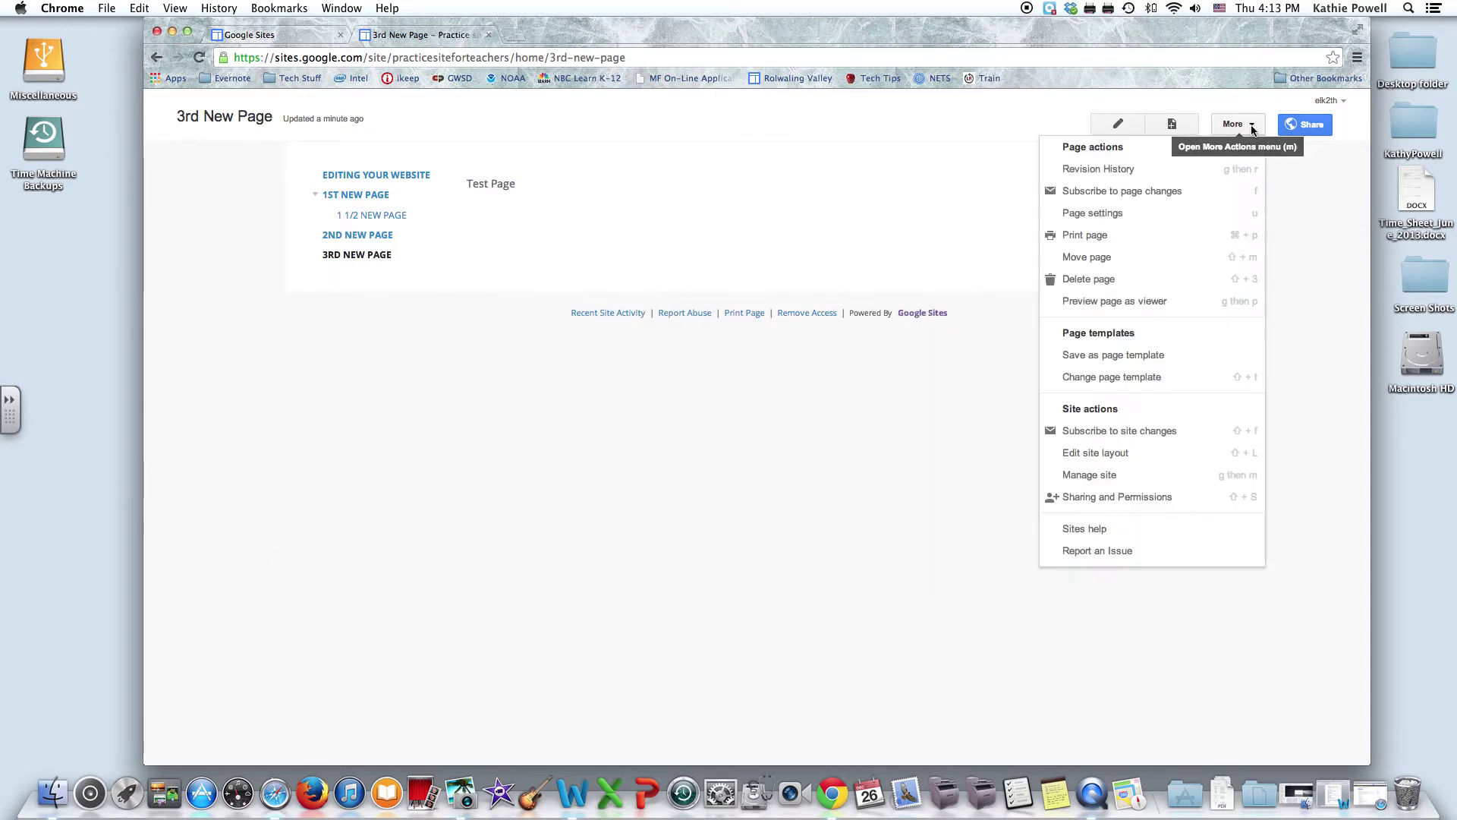
{"action": "left_click", "coordinate": [1103, 281]}
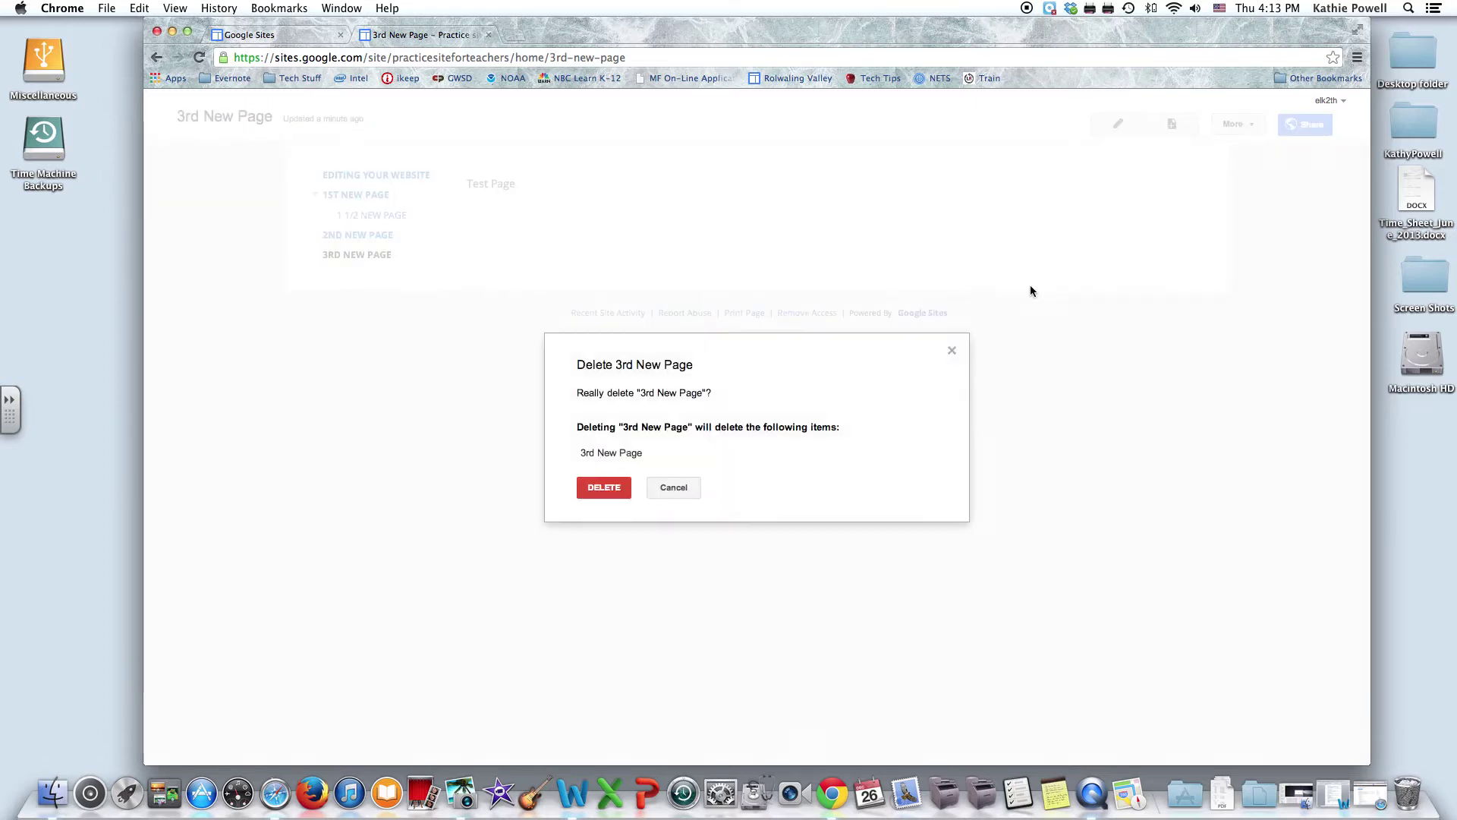
{"action": "left_click", "coordinate": [589, 495]}
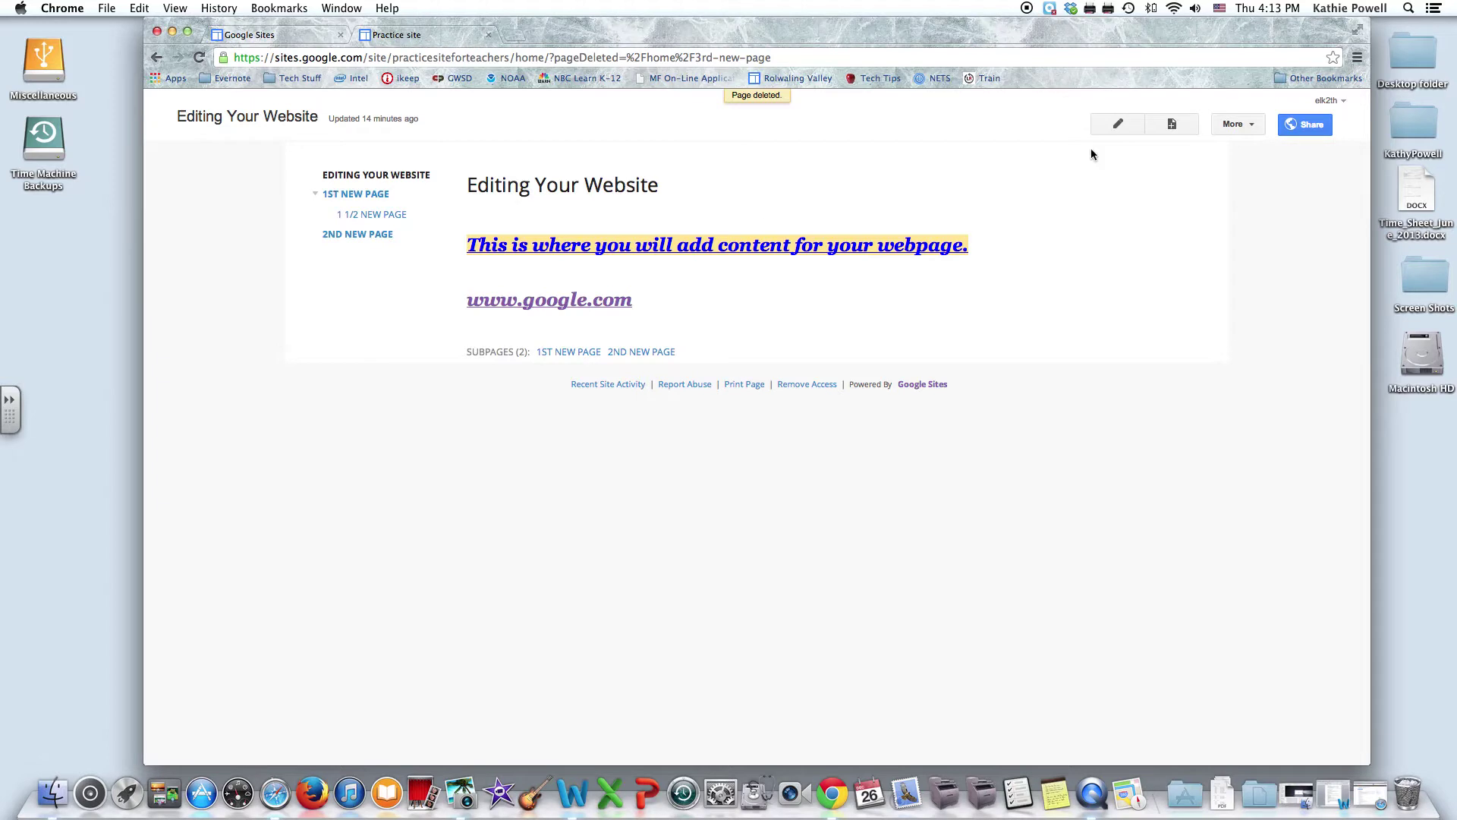
{"action": "left_click", "coordinate": [1254, 126]}
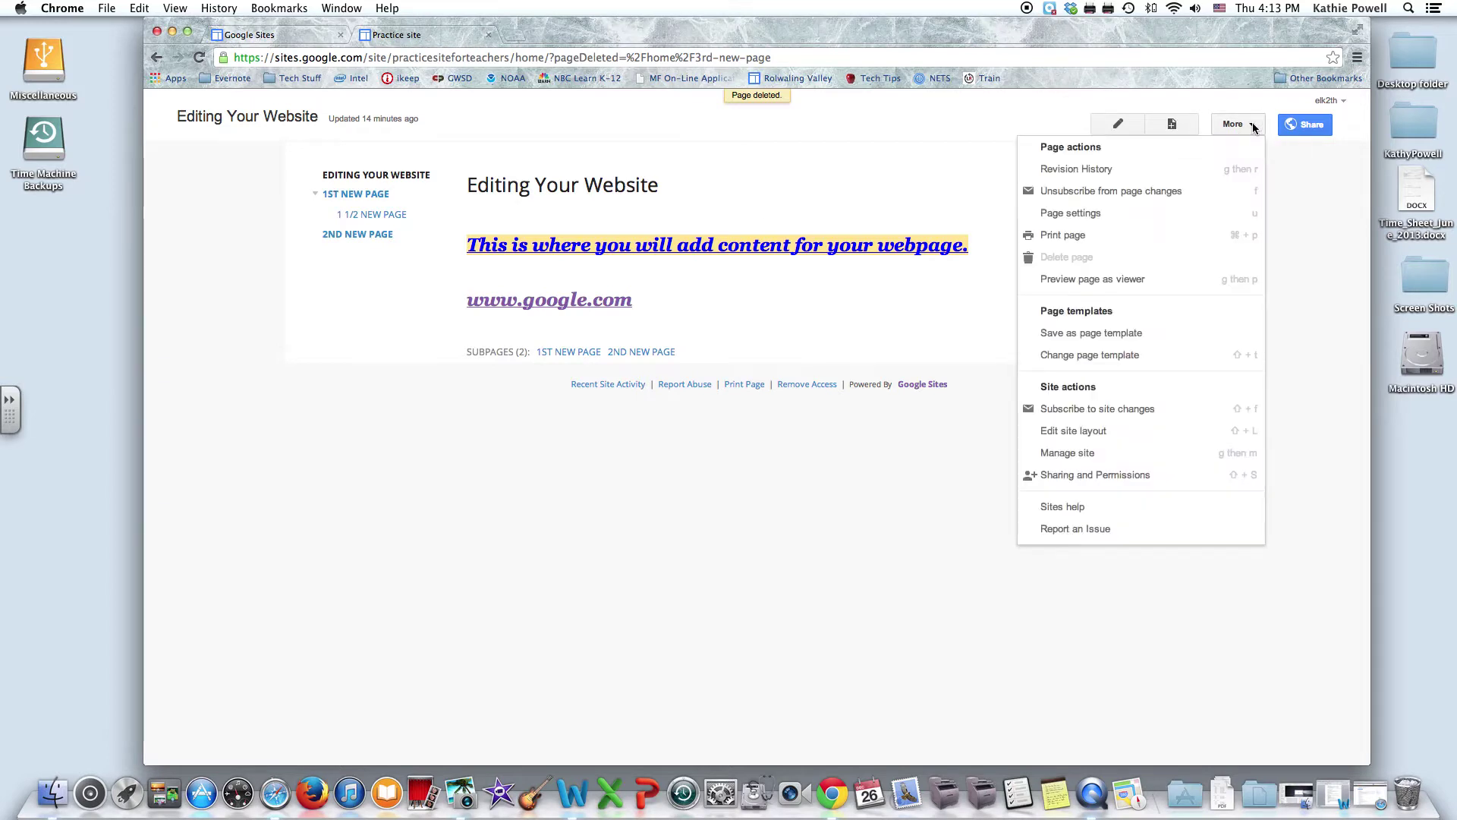
Reapply the Web Page template to the Editing Your Website home page
{"action": "left_click", "coordinate": [1110, 358]}
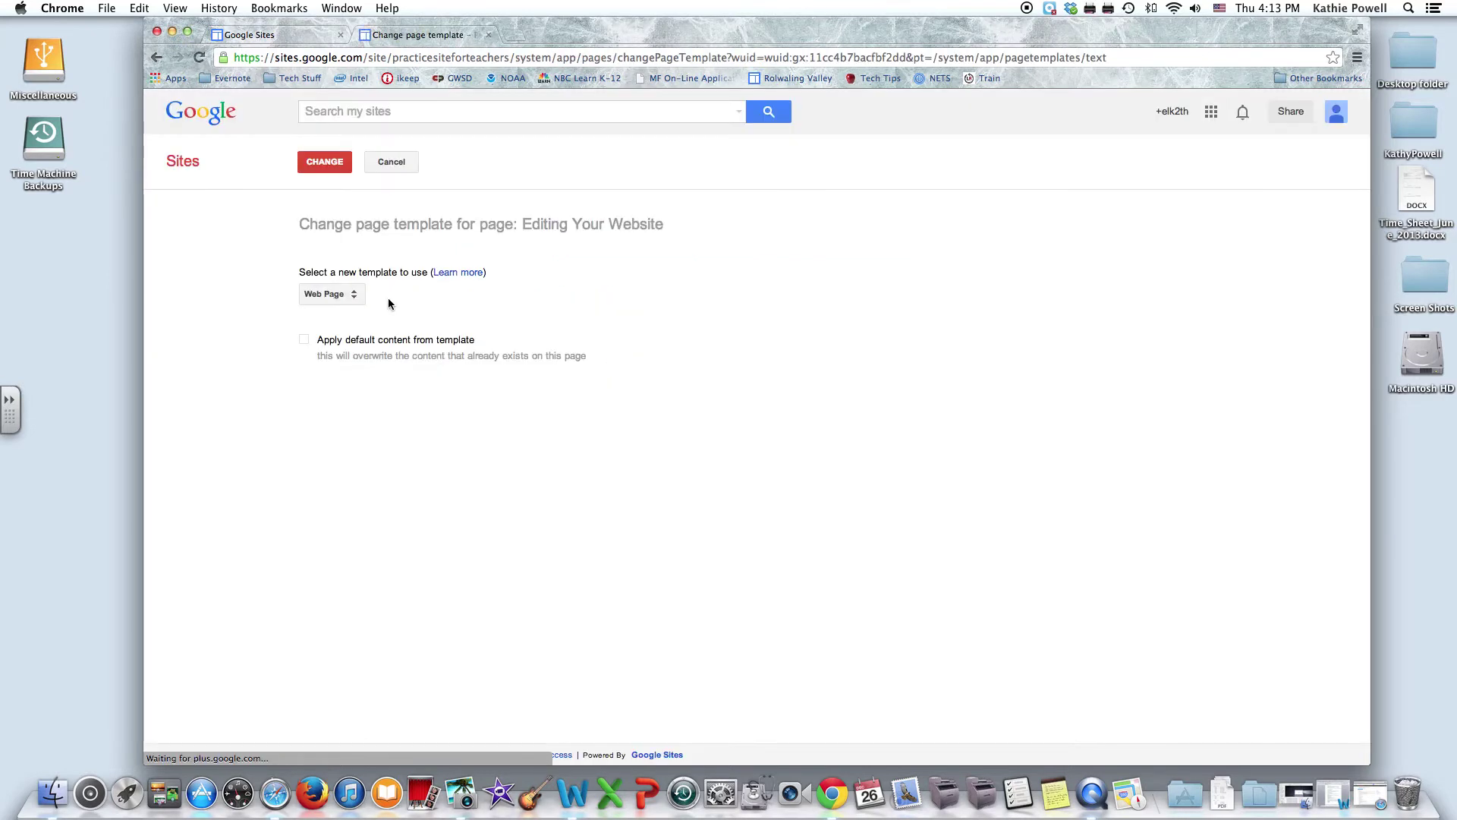
{"action": "left_click", "coordinate": [350, 298]}
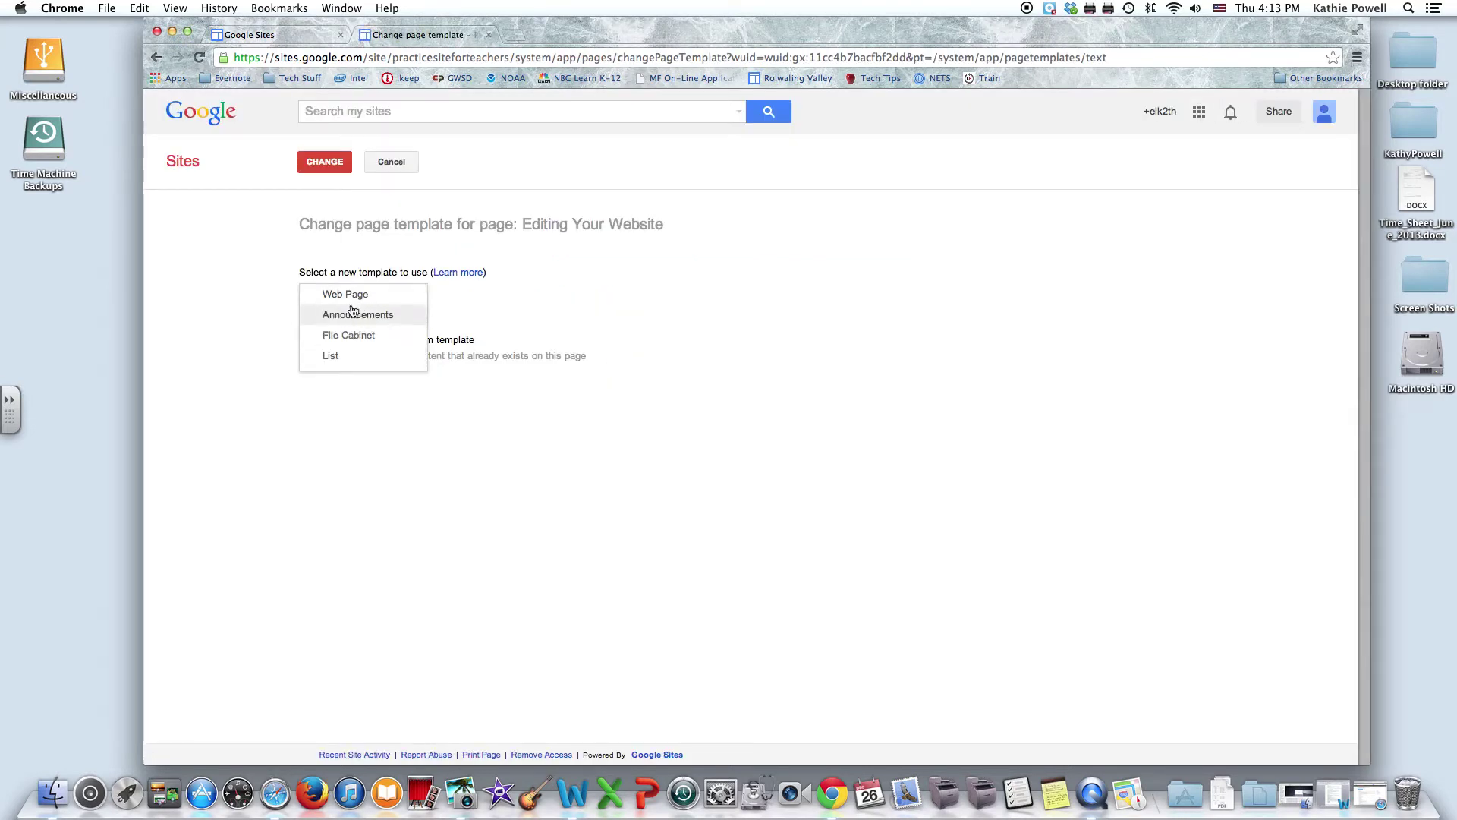
{"action": "left_click", "coordinate": [354, 297]}
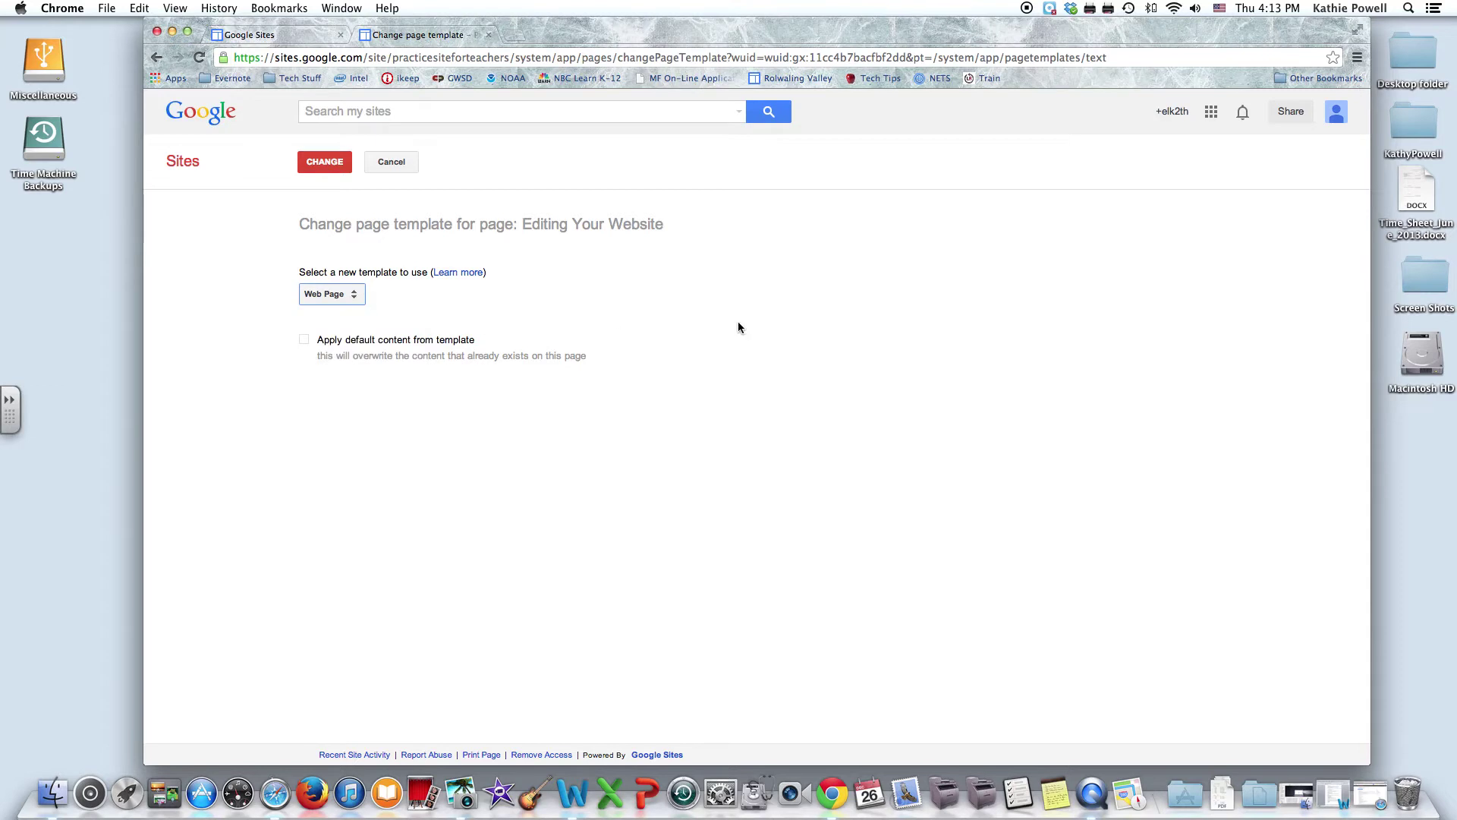
{"action": "left_click", "coordinate": [322, 162]}
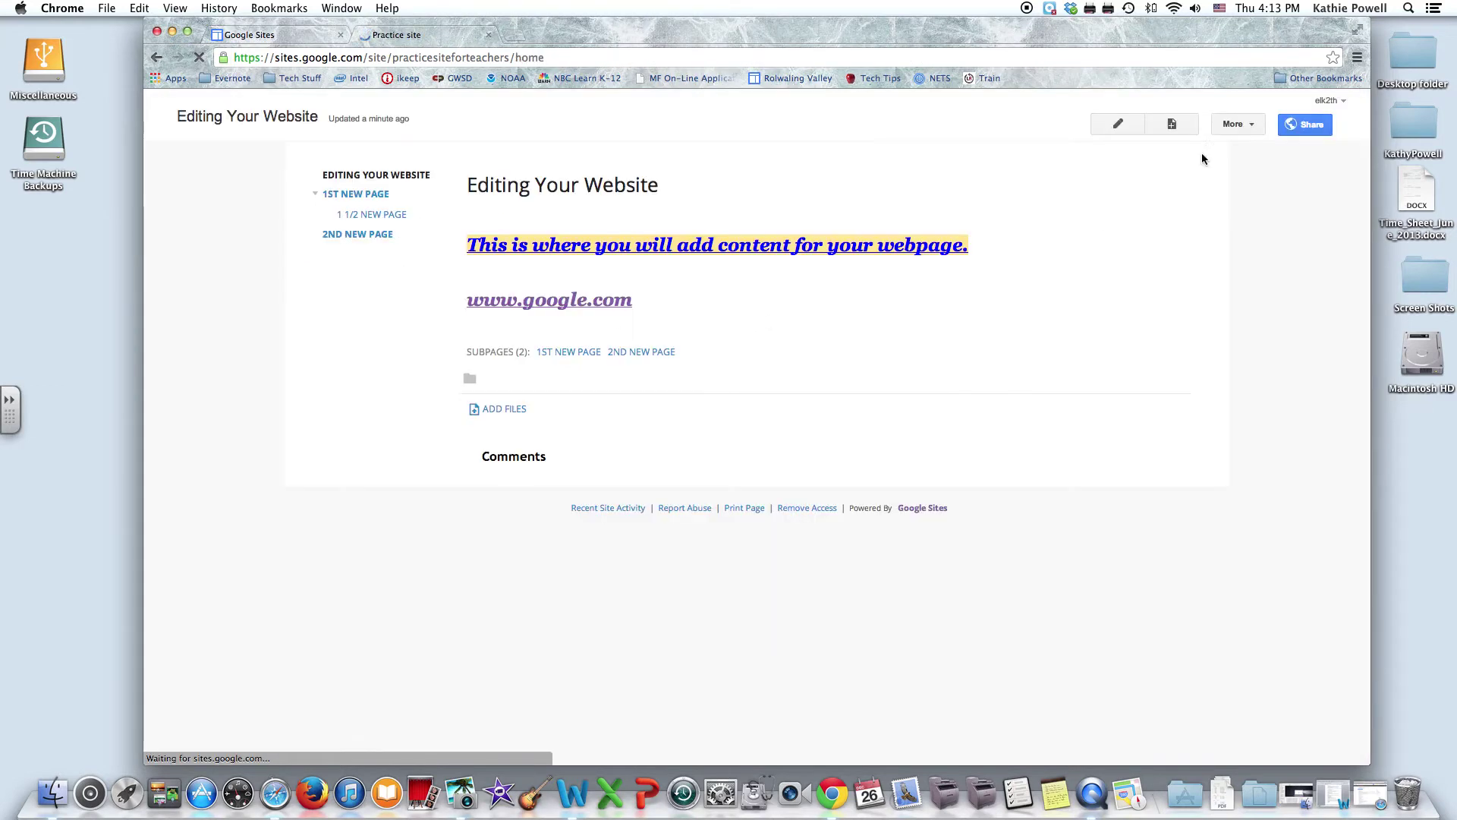
{"action": "left_click", "coordinate": [1247, 126]}
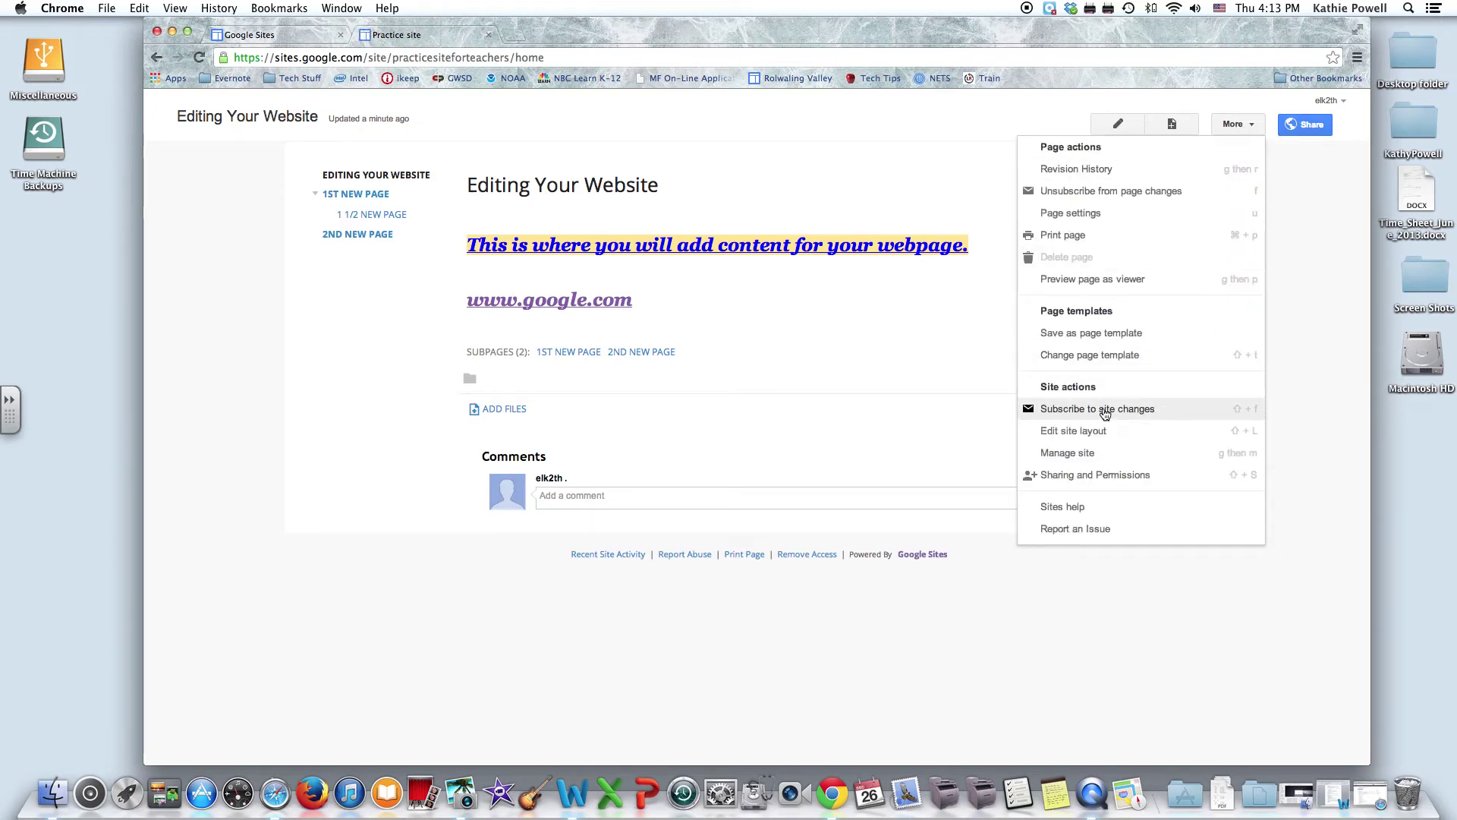
View and close the site layout editor, then open Manage site's General settings
{"action": "left_click", "coordinate": [1071, 432]}
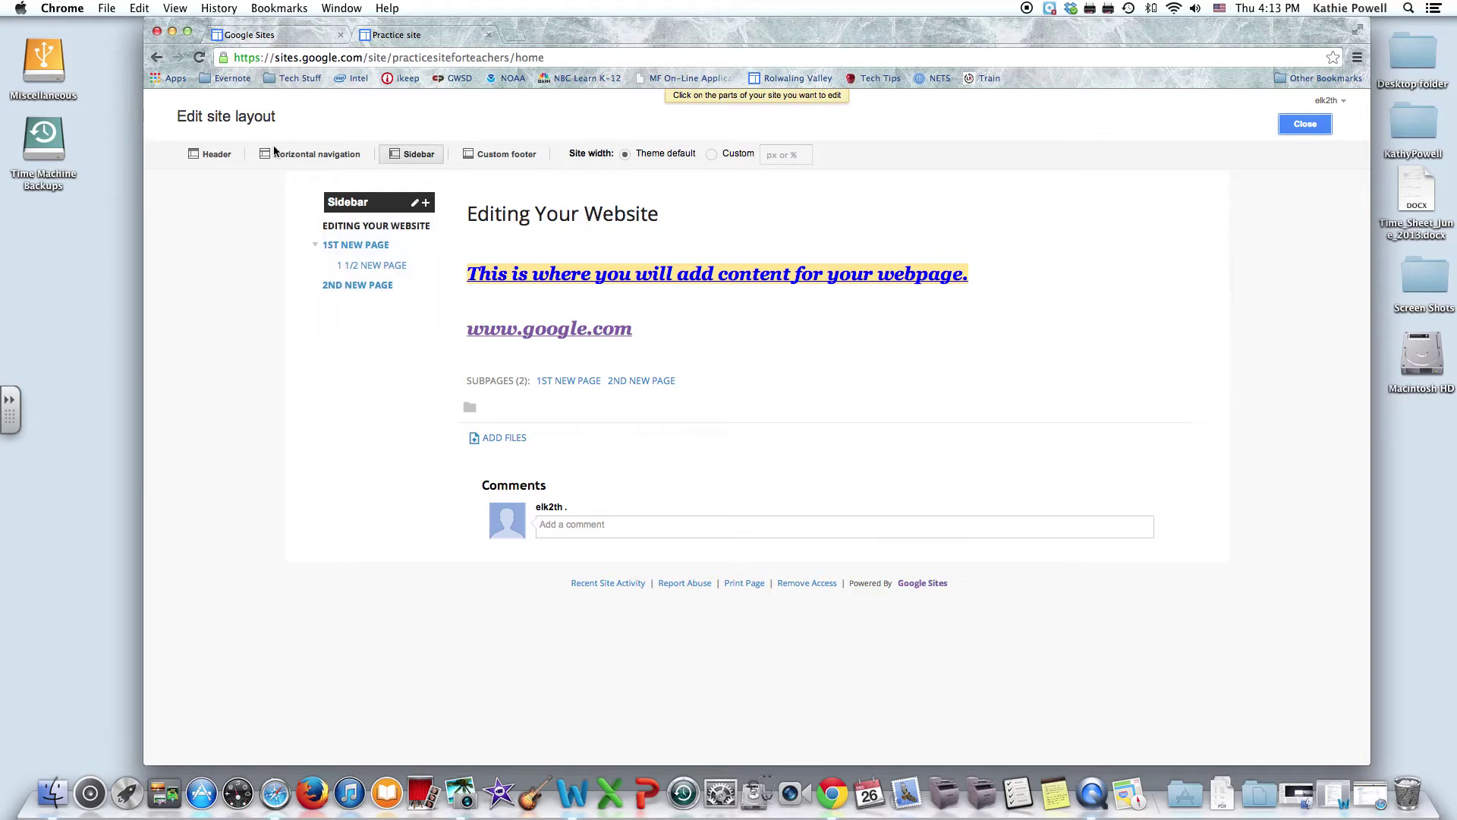
{"action": "left_click", "coordinate": [1304, 125]}
{"action": "left_click", "coordinate": [1246, 126]}
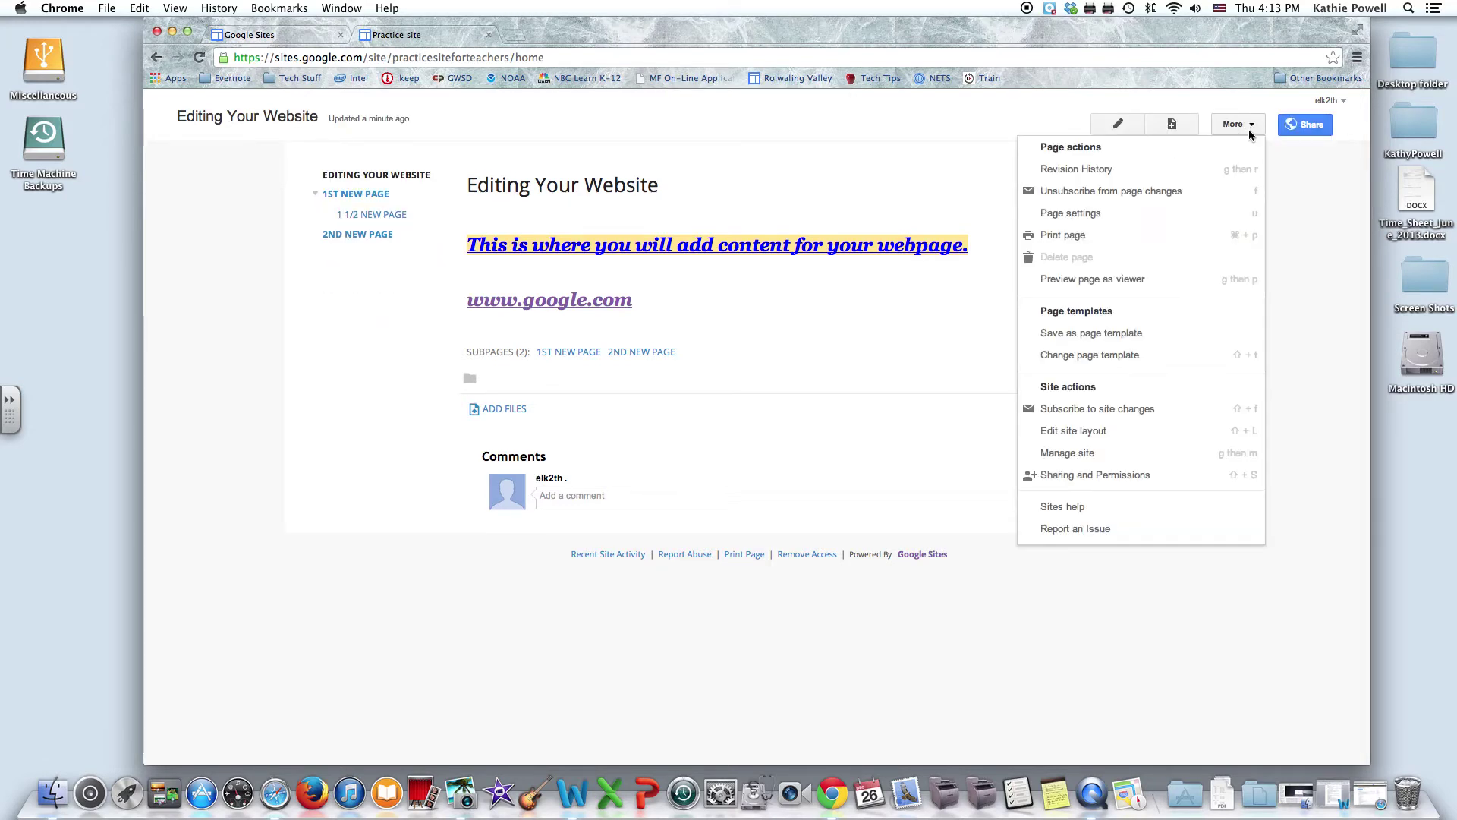
{"action": "left_click", "coordinate": [1083, 458]}
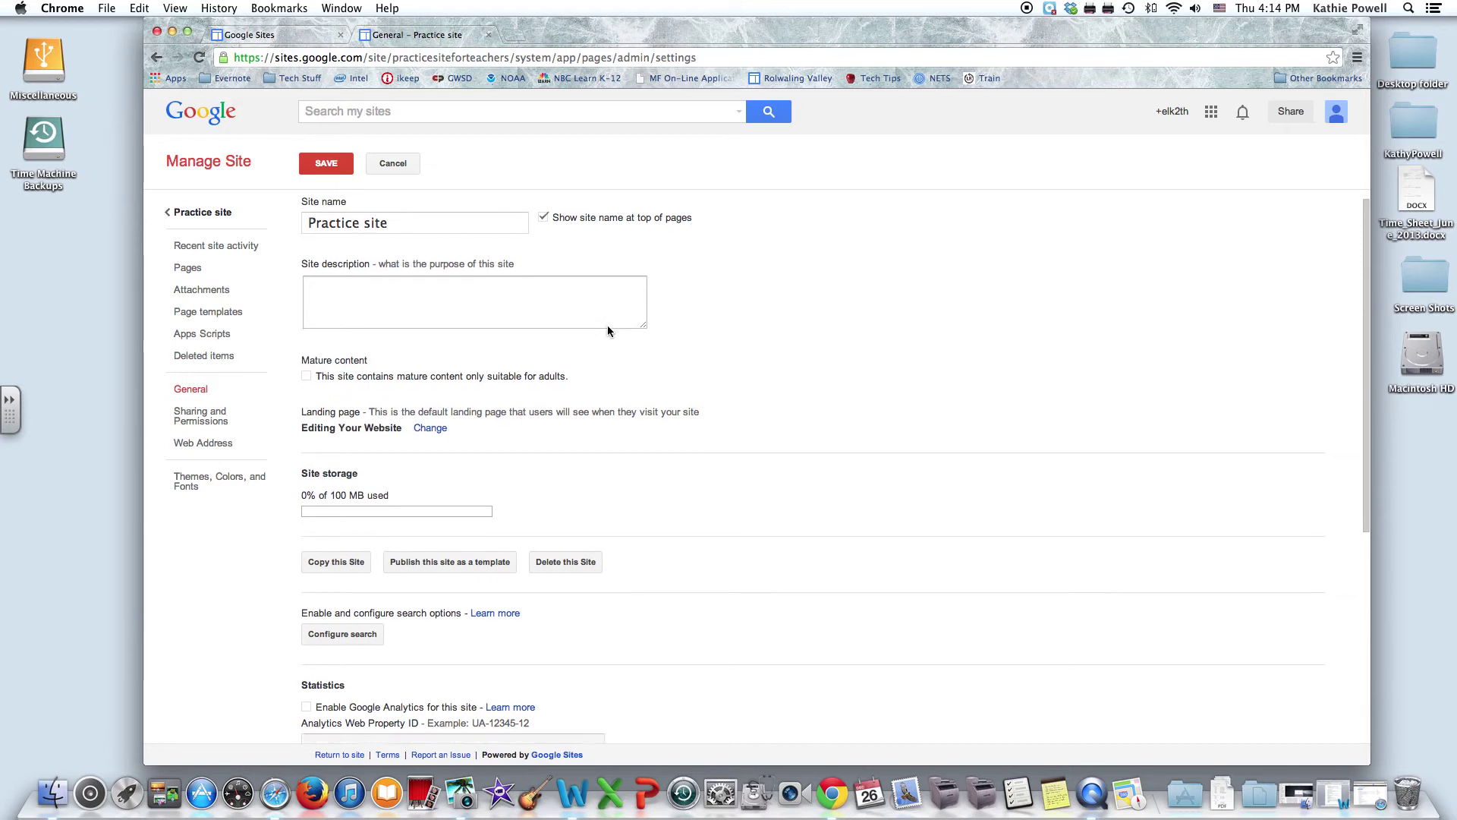
{"action": "scroll", "coordinate": [608, 327], "scroll_direction": "down", "scroll_amount": 5}
{"action": "scroll", "coordinate": [607, 331], "scroll_direction": "down", "scroll_amount": 5}
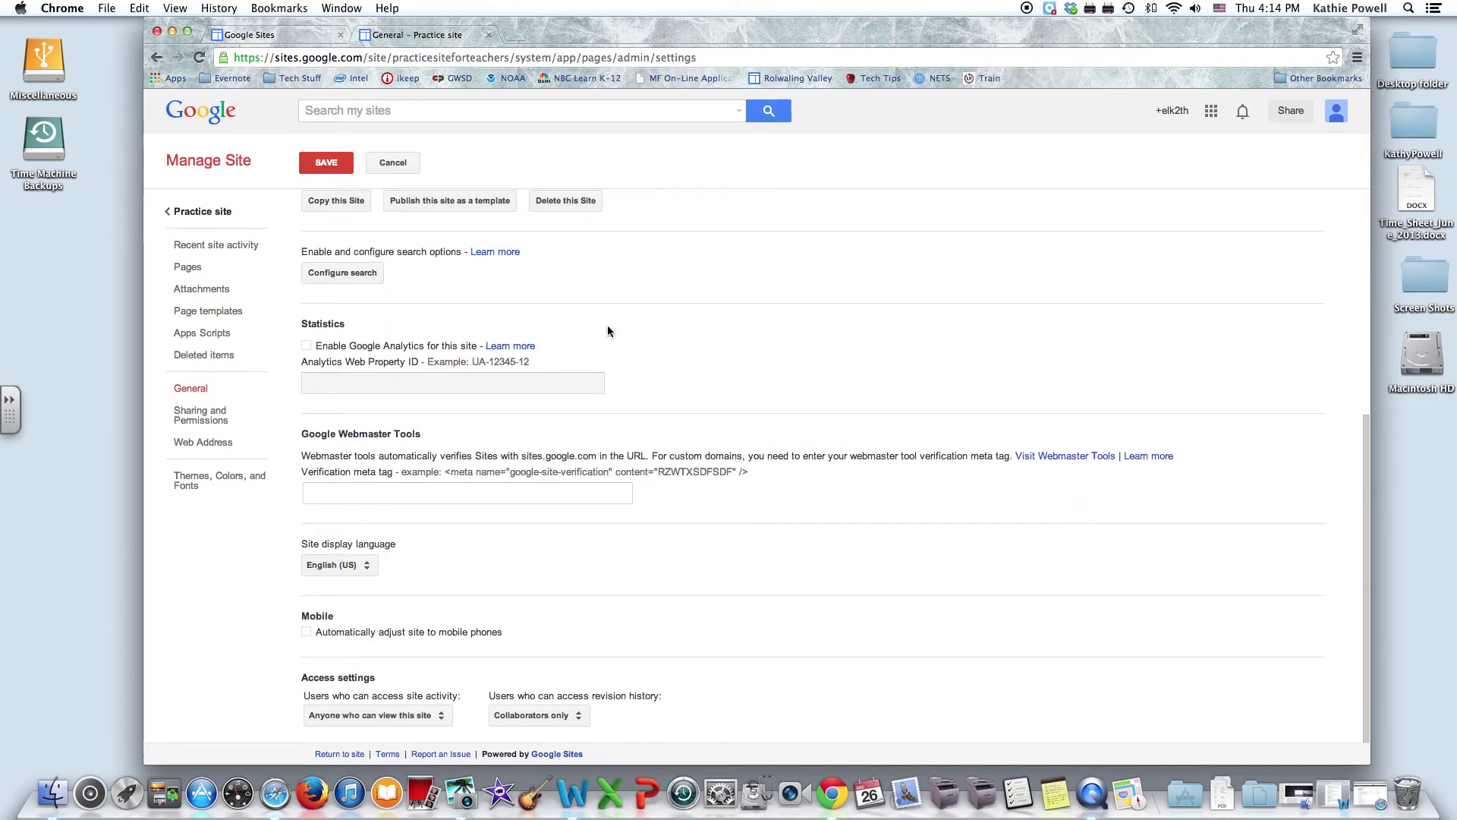
{"action": "scroll", "coordinate": [746, 357], "scroll_direction": "up", "scroll_amount": 1}
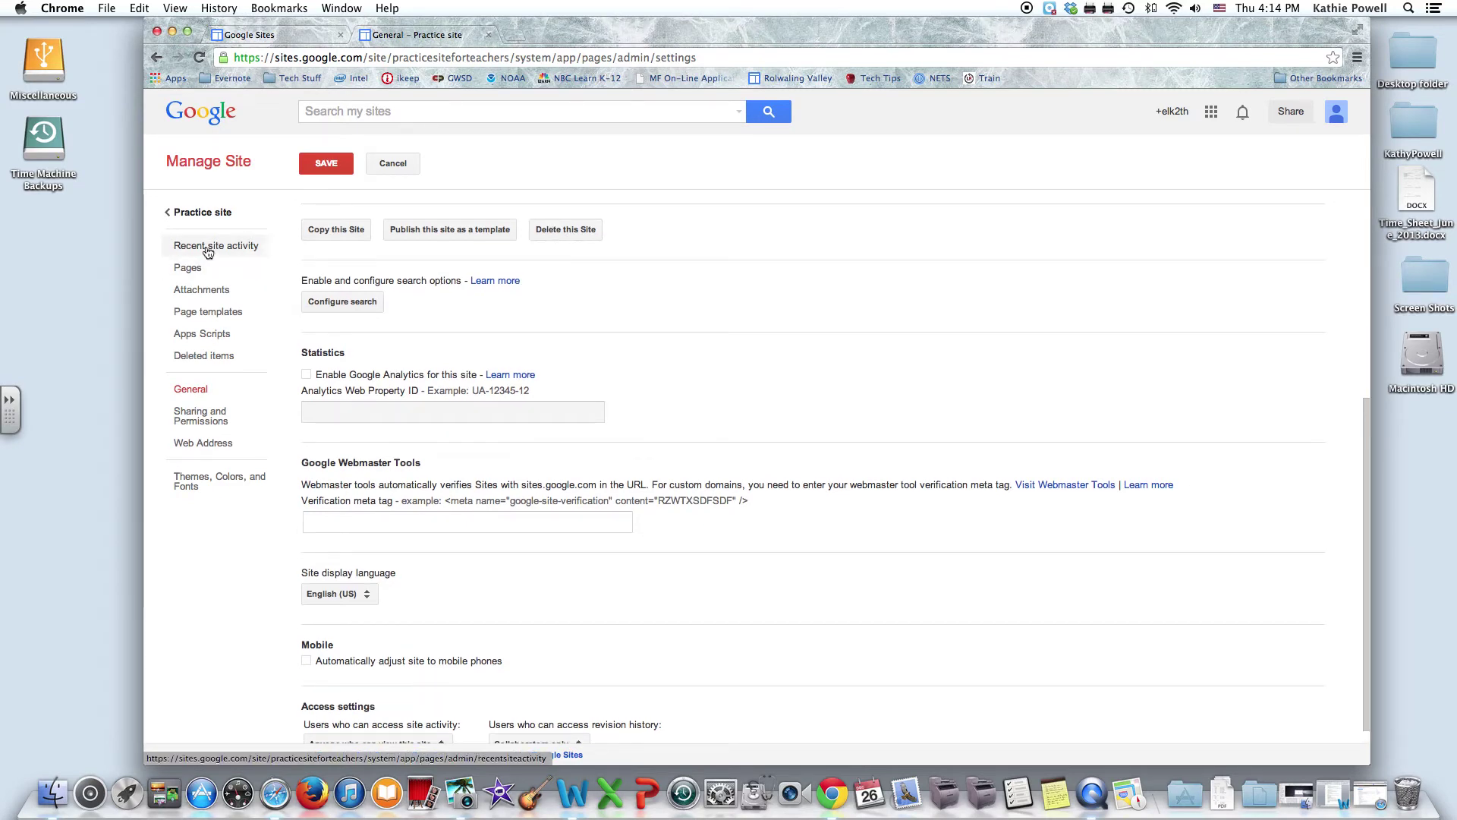
{"action": "left_click", "coordinate": [189, 274]}
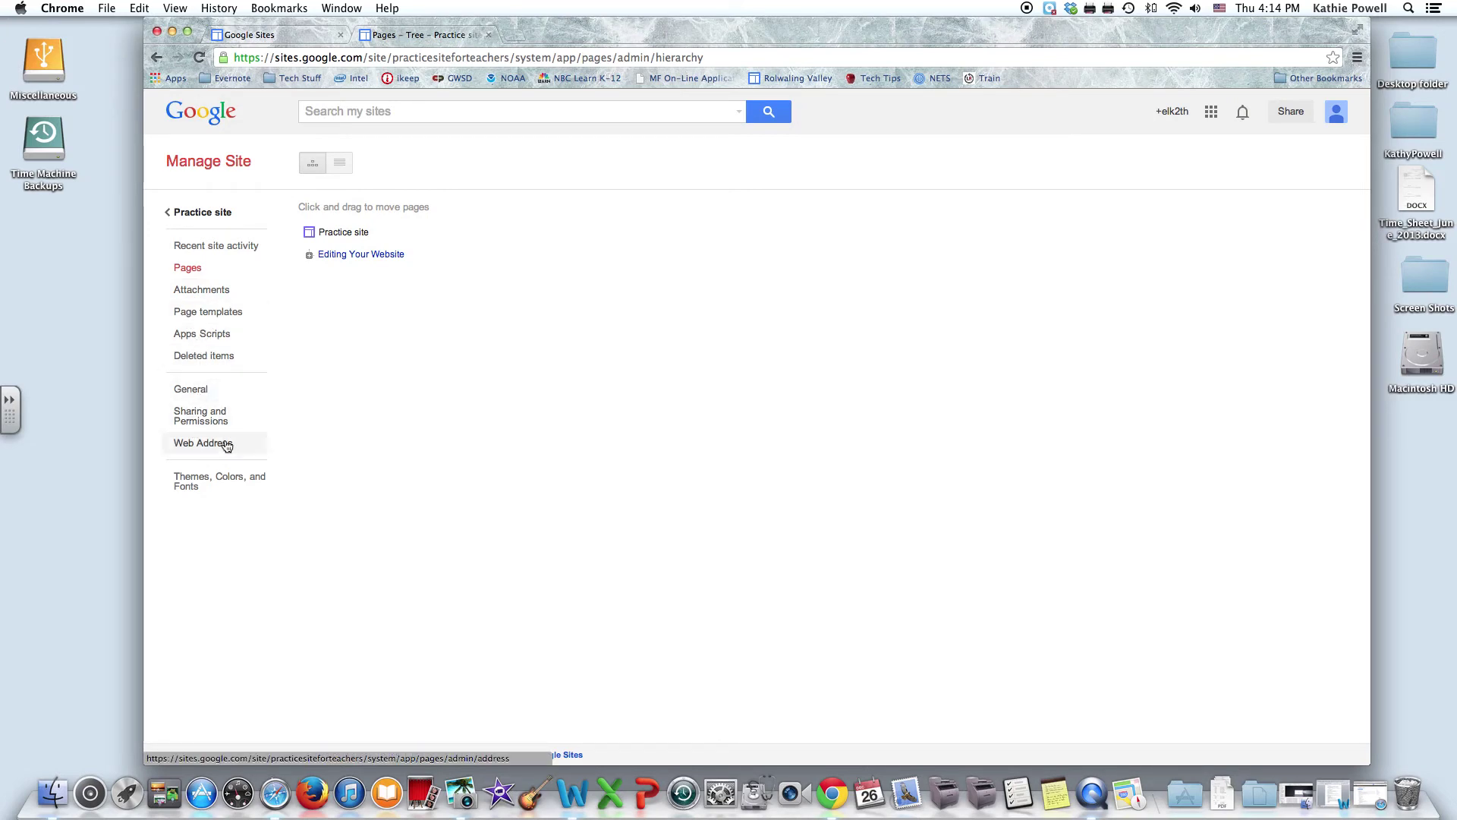
{"action": "left_click", "coordinate": [190, 389]}
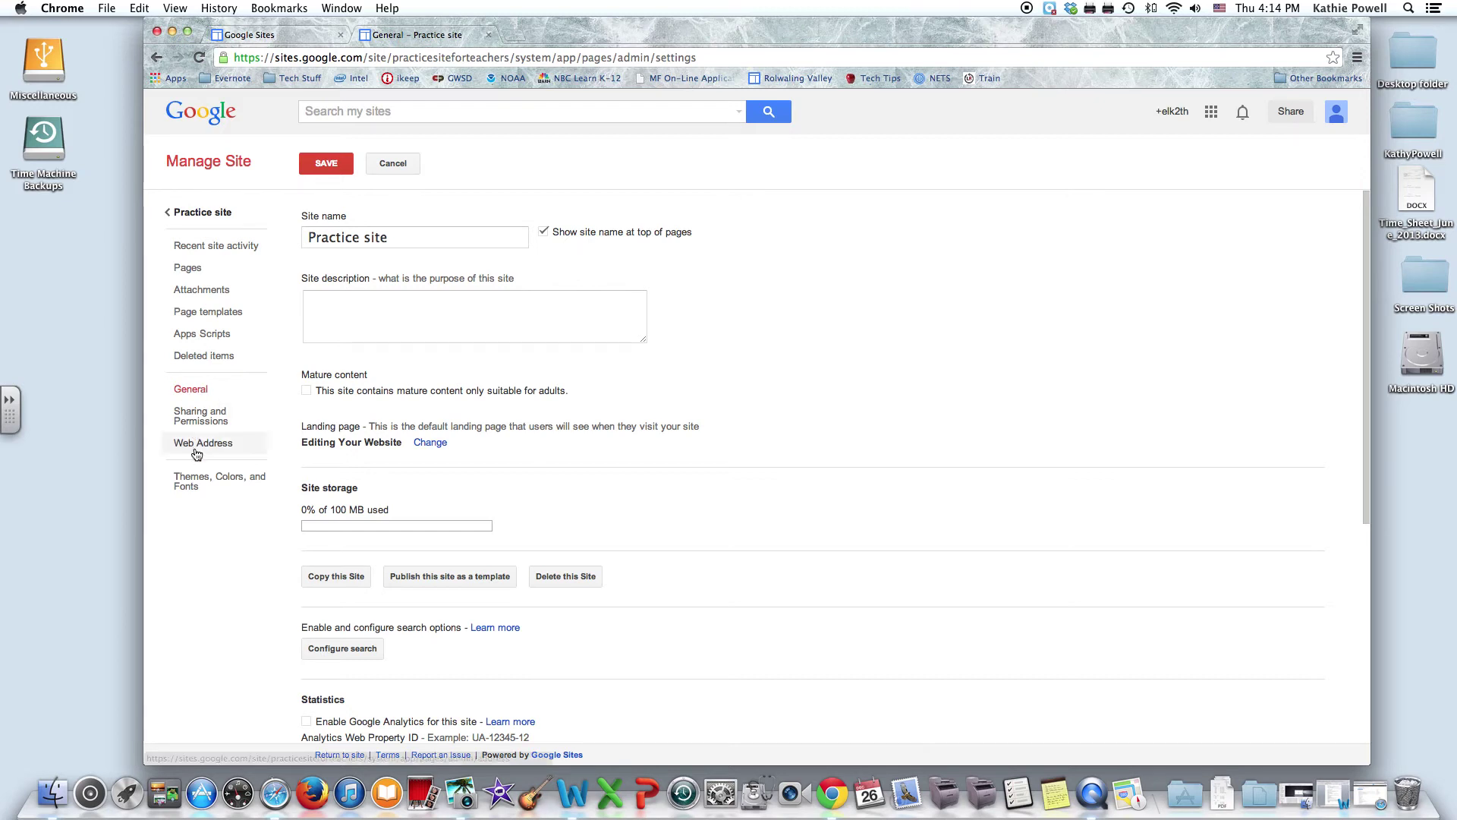
Set the Practice site's base theme to Slate under Themes, Colors, and Fonts and save
{"action": "left_click", "coordinate": [205, 484]}
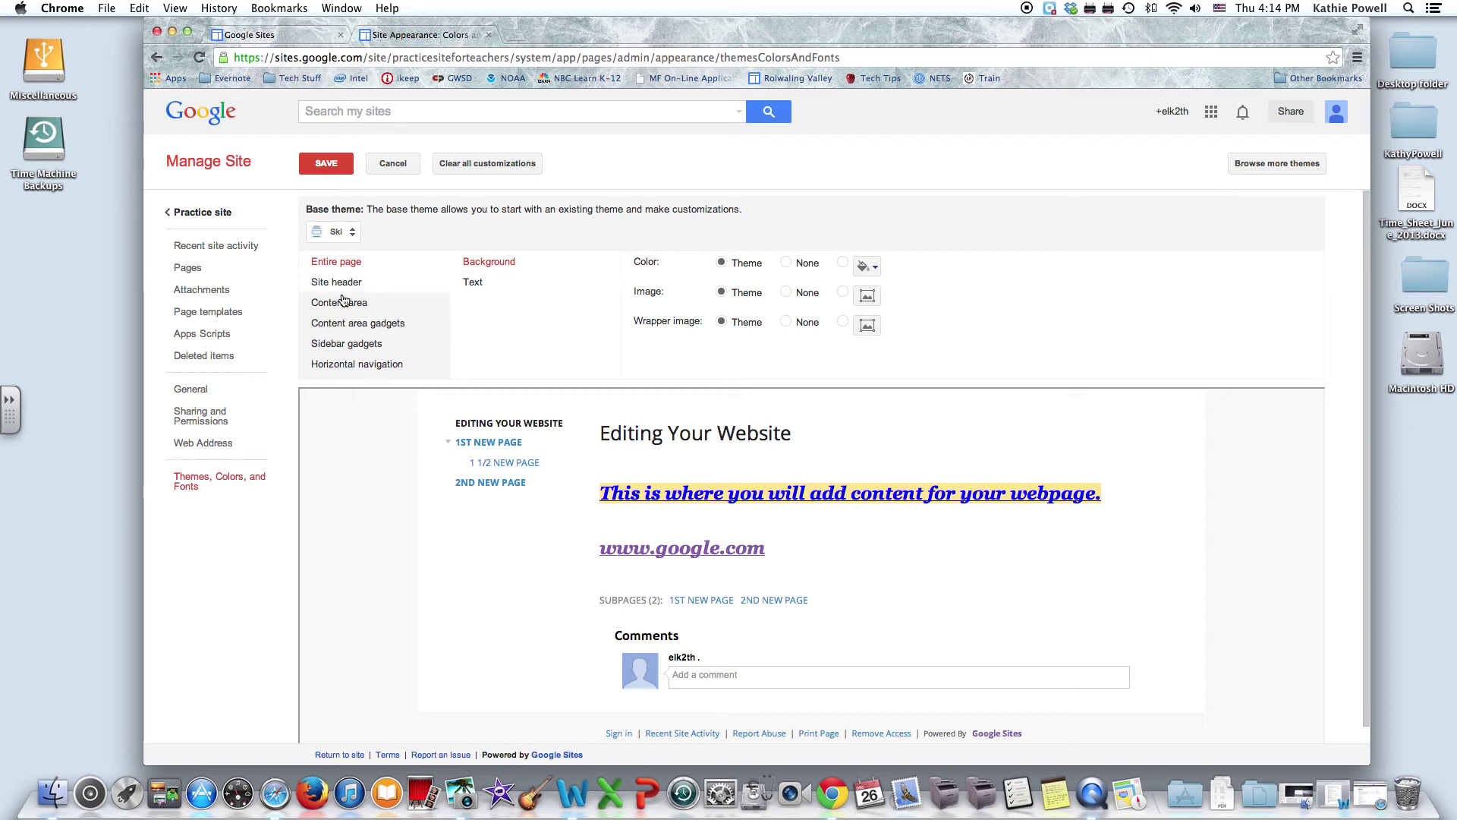
{"action": "left_click", "coordinate": [353, 232]}
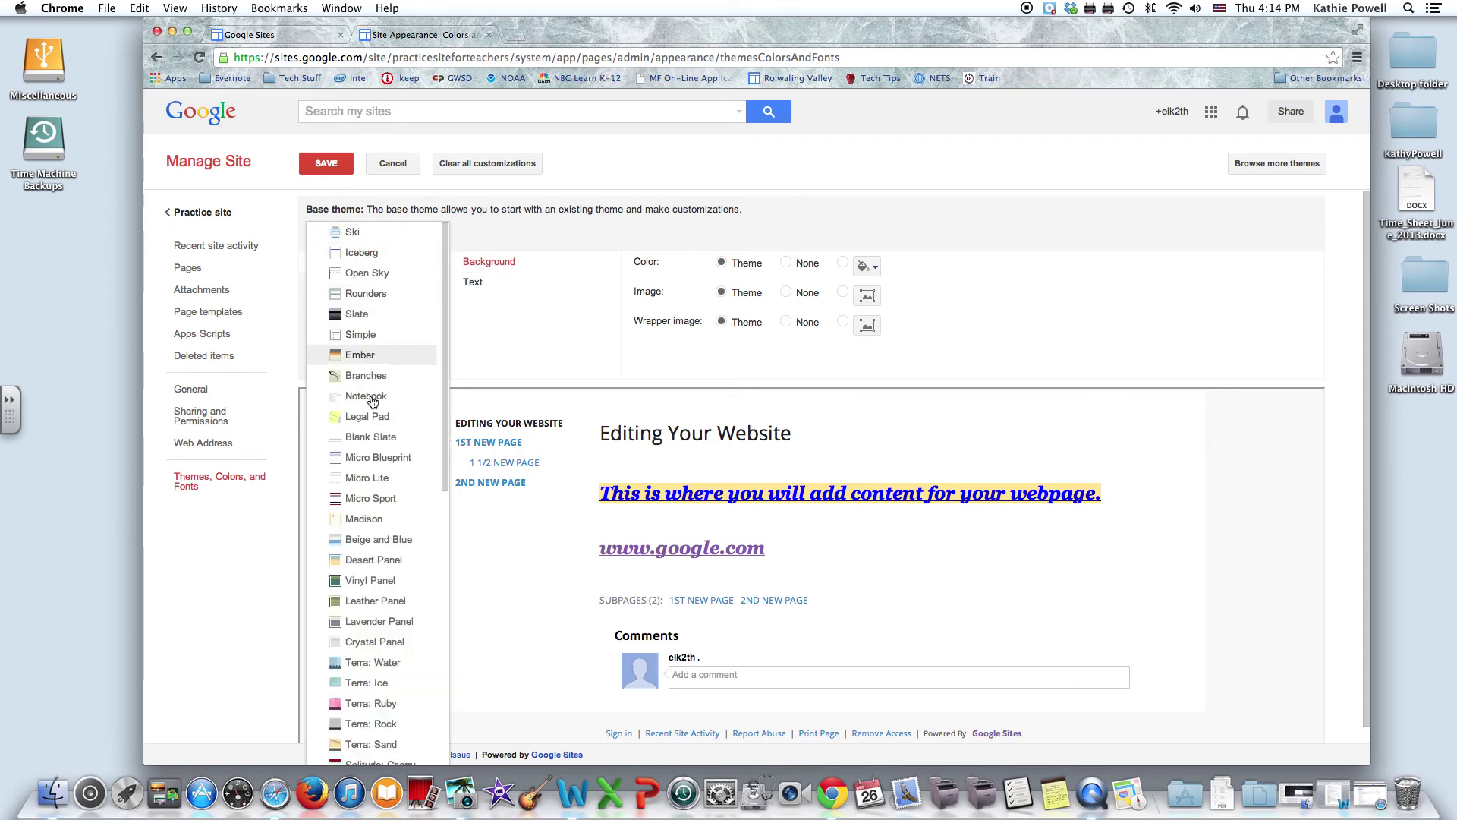
{"action": "left_click", "coordinate": [353, 314]}
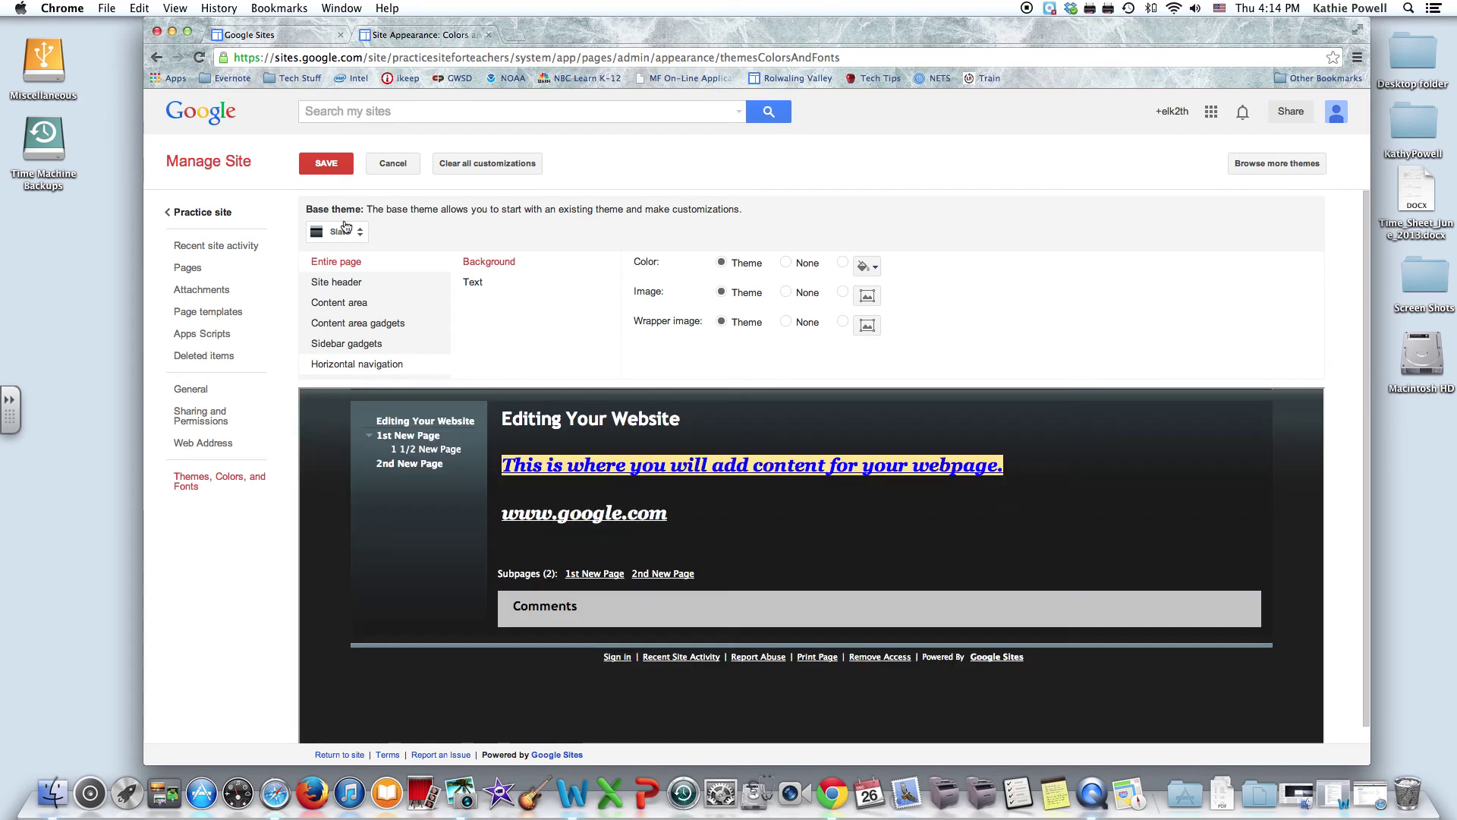
{"action": "left_click", "coordinate": [327, 165]}
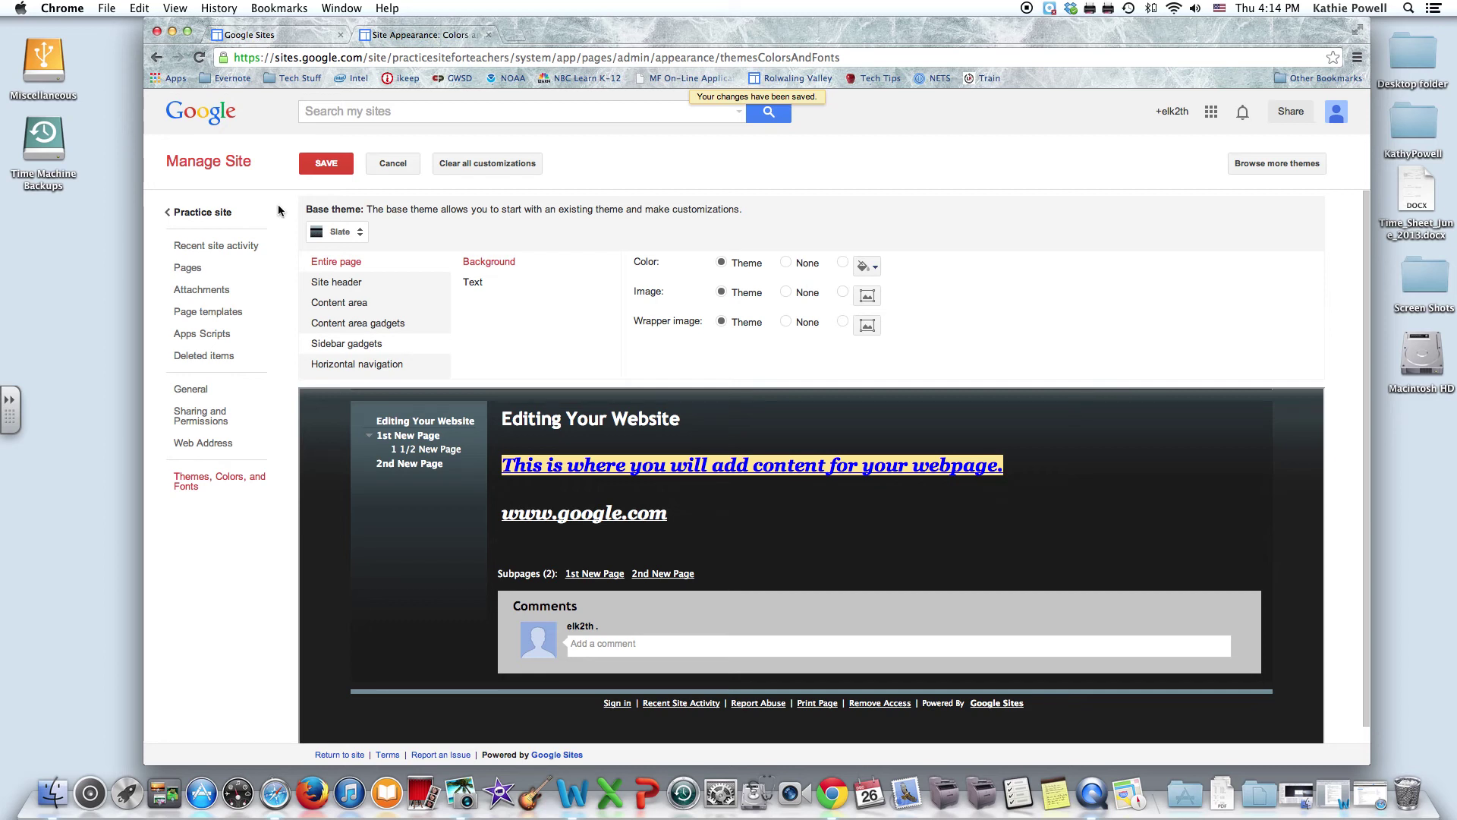
{"action": "left_click", "coordinate": [219, 212]}
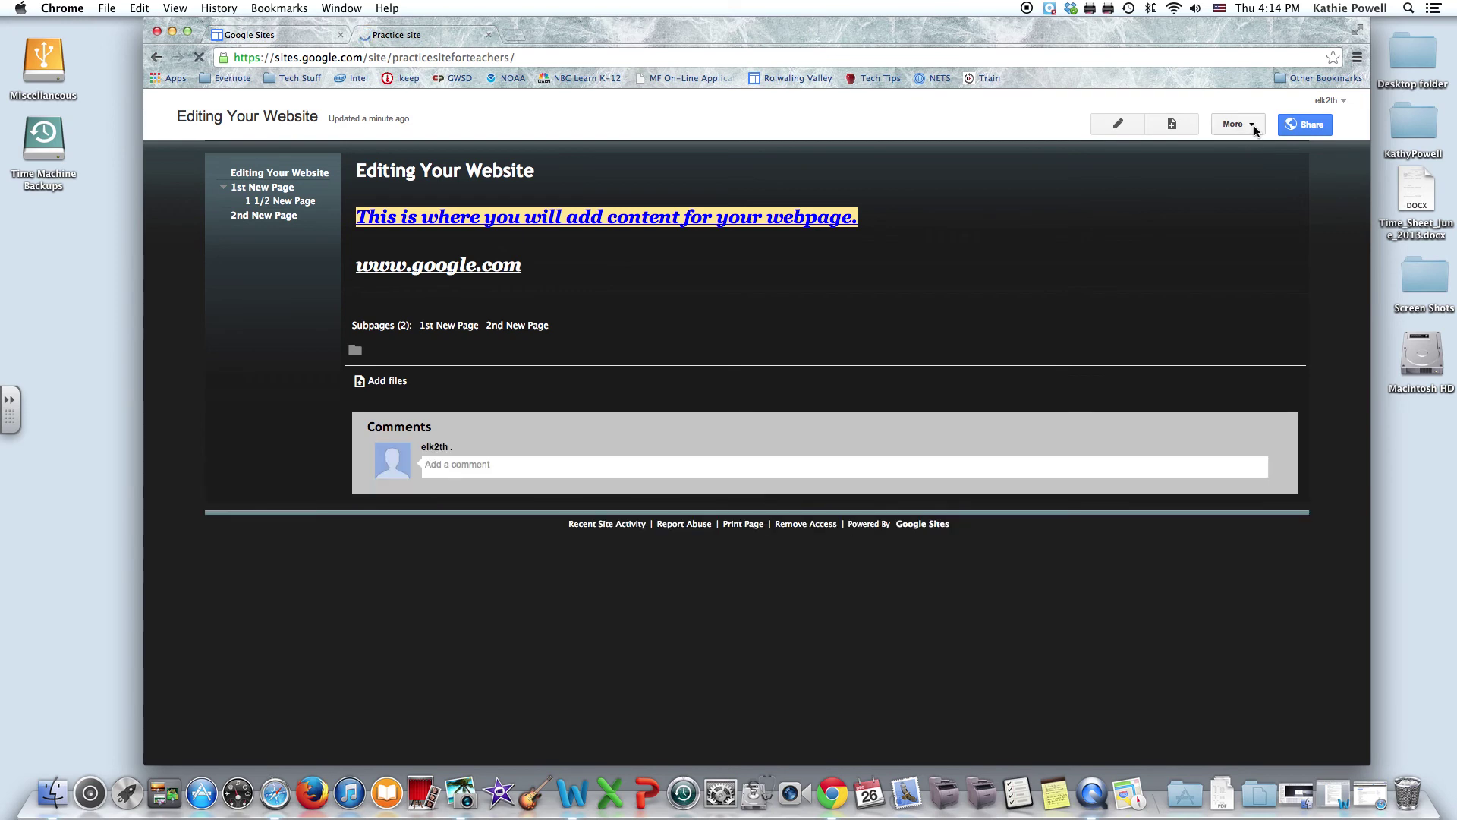
Open the More actions menu on the Slate-themed Editing Your Website home page
{"action": "left_click", "coordinate": [1237, 124]}
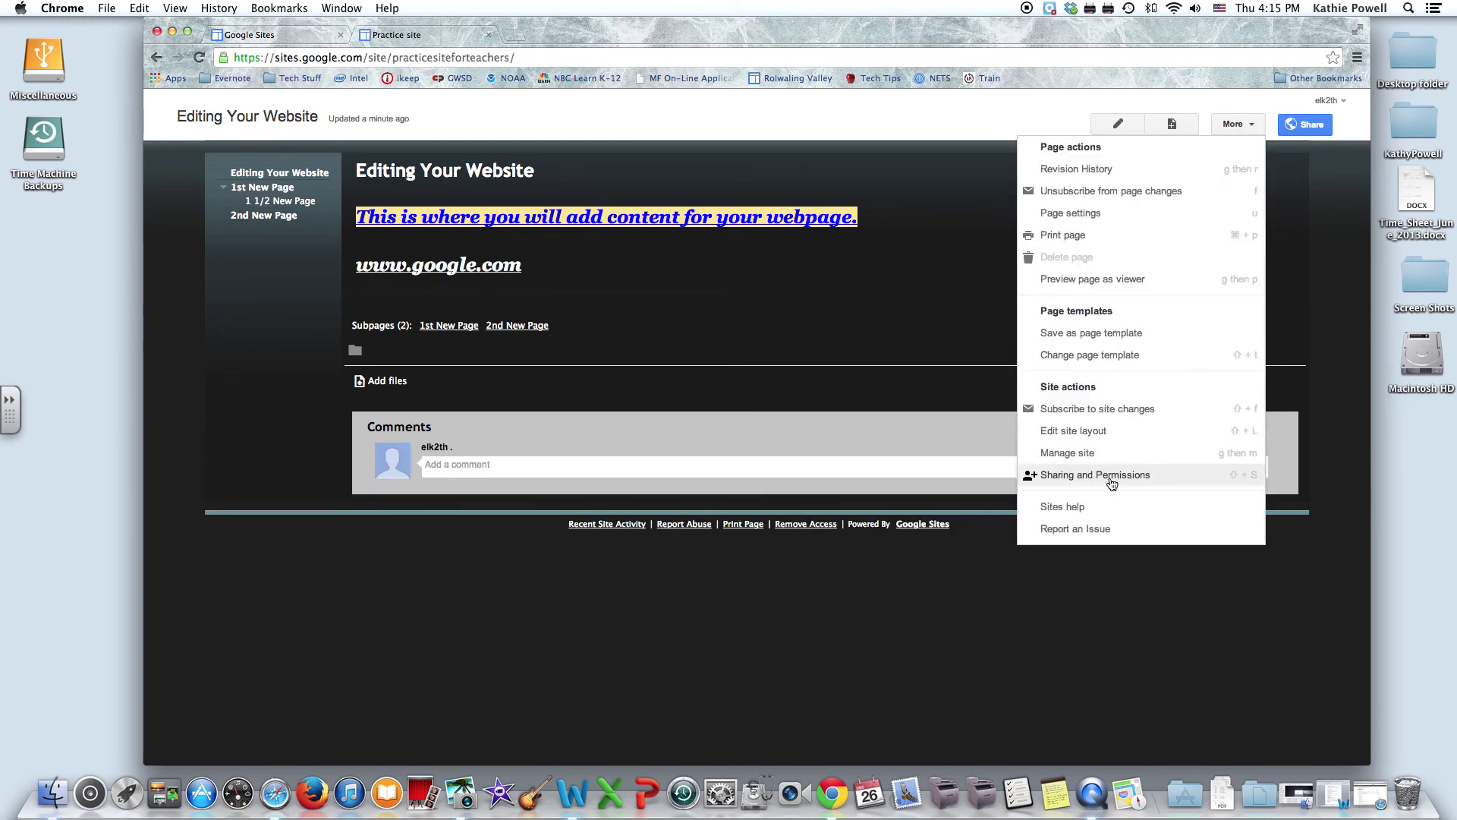